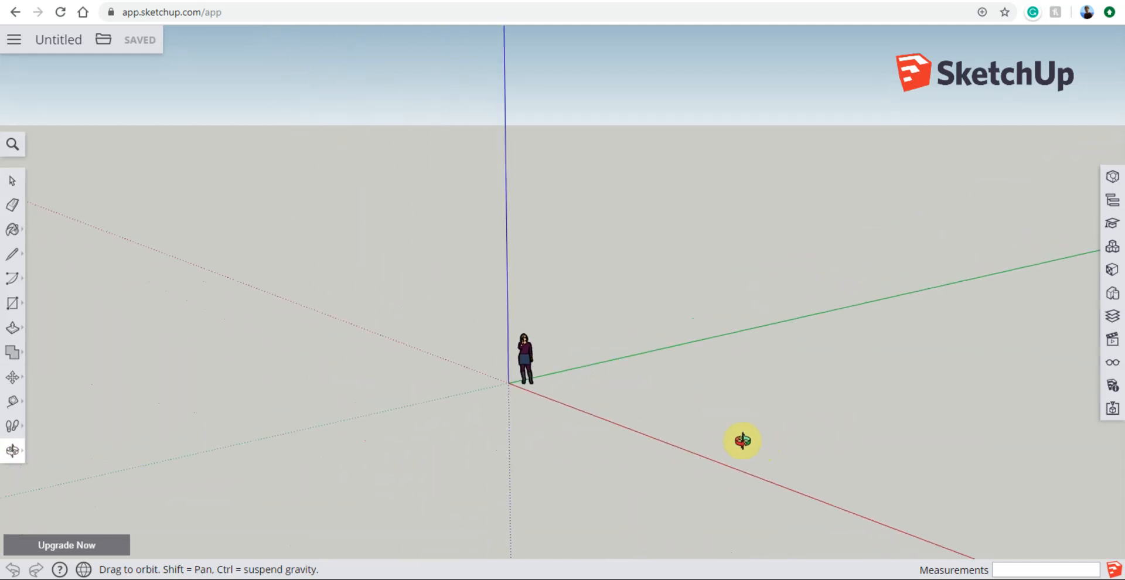
Step: Set the model's length precision to 1" and its length snap interval to 5'
shift+drag(703, 434, 492, 445)
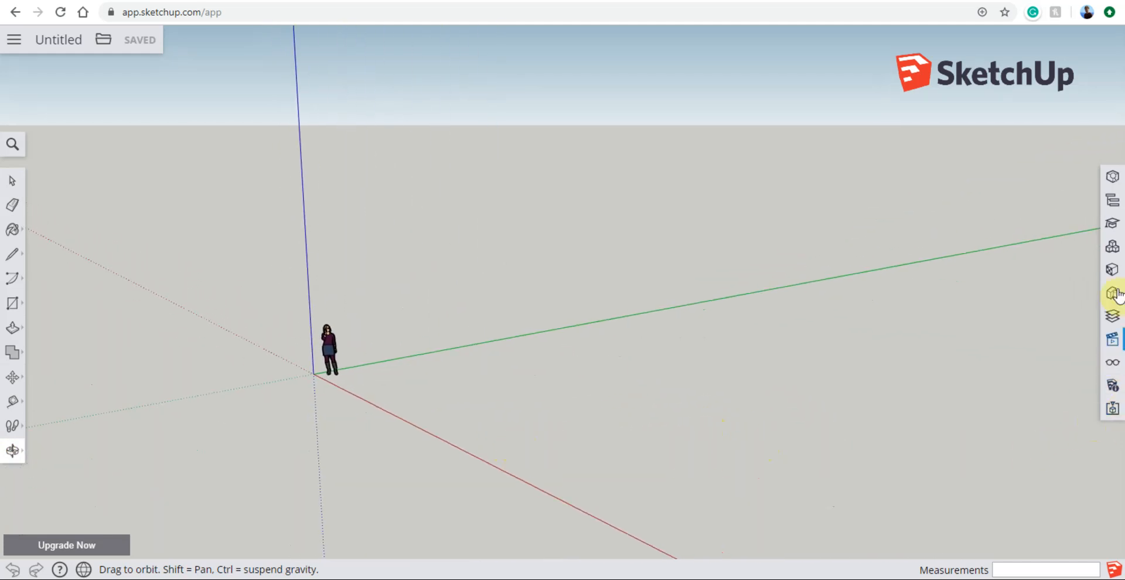
click(1112, 176)
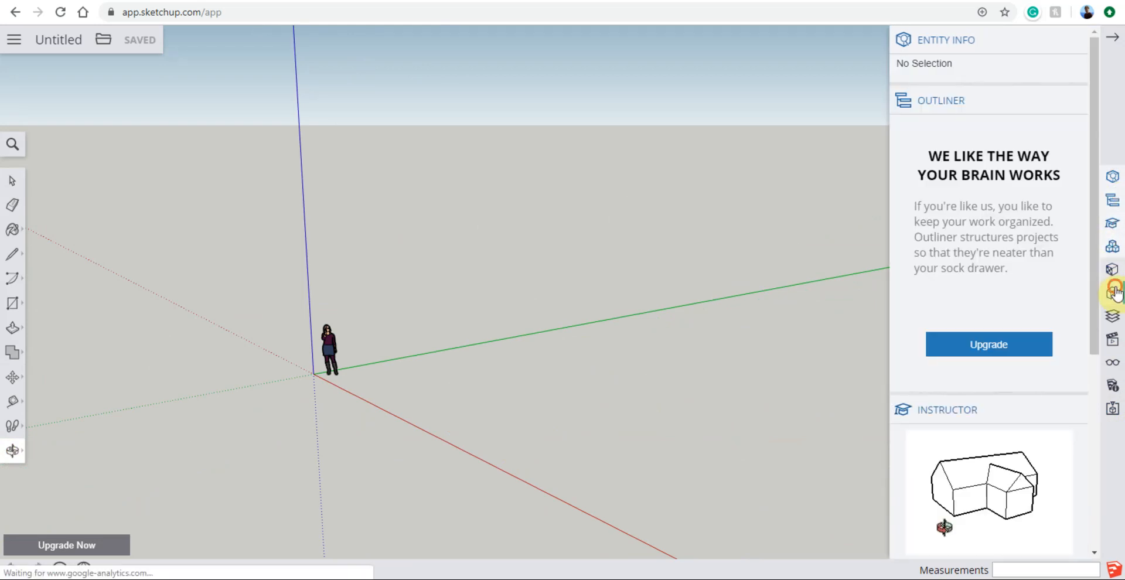
click(1112, 361)
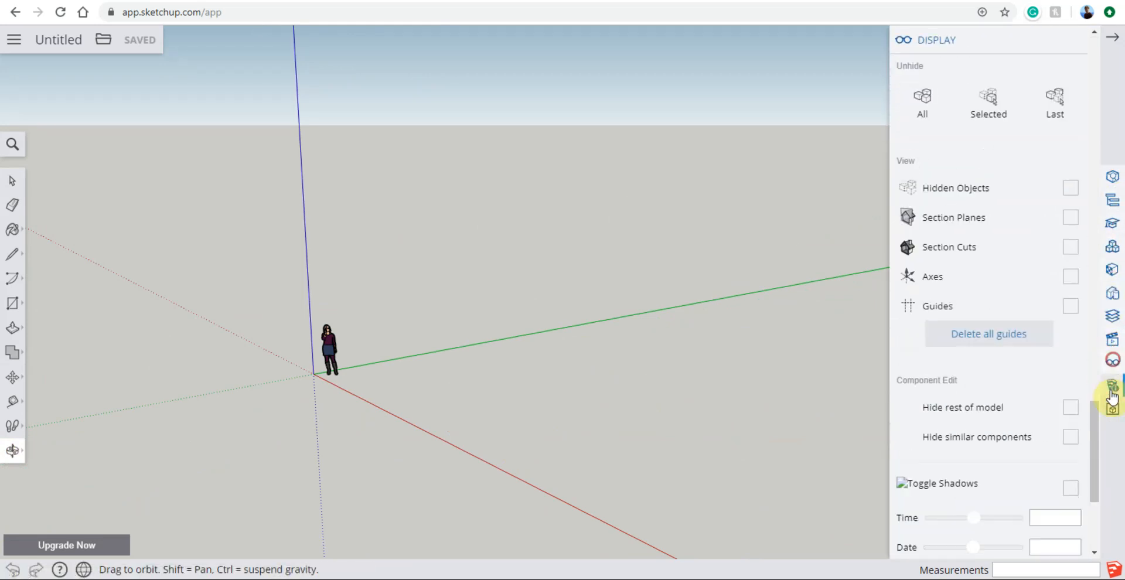
click(1112, 394)
click(925, 334)
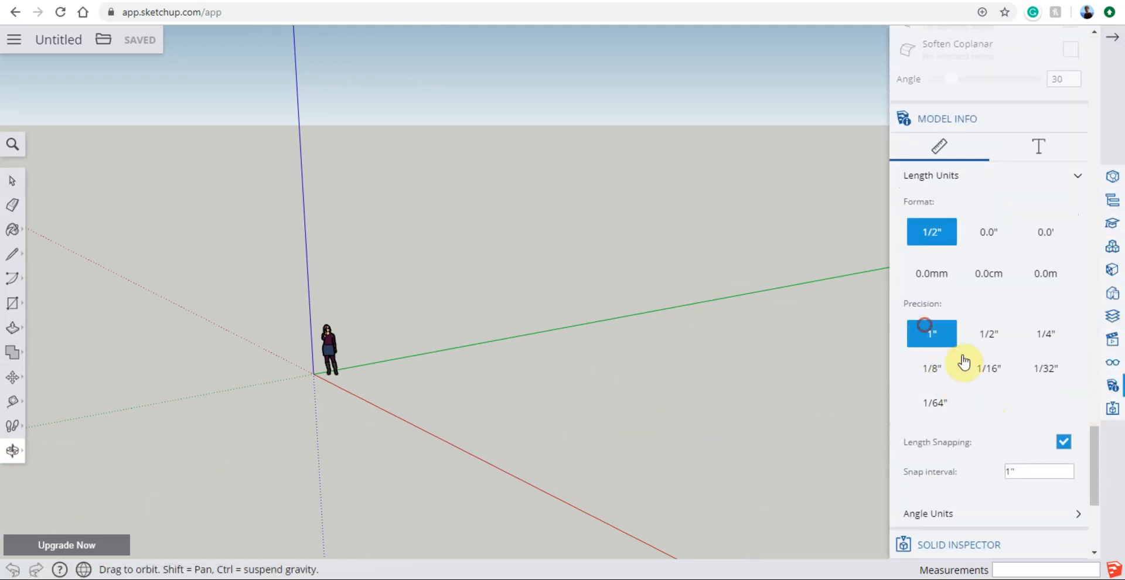
drag(1035, 469, 996, 479)
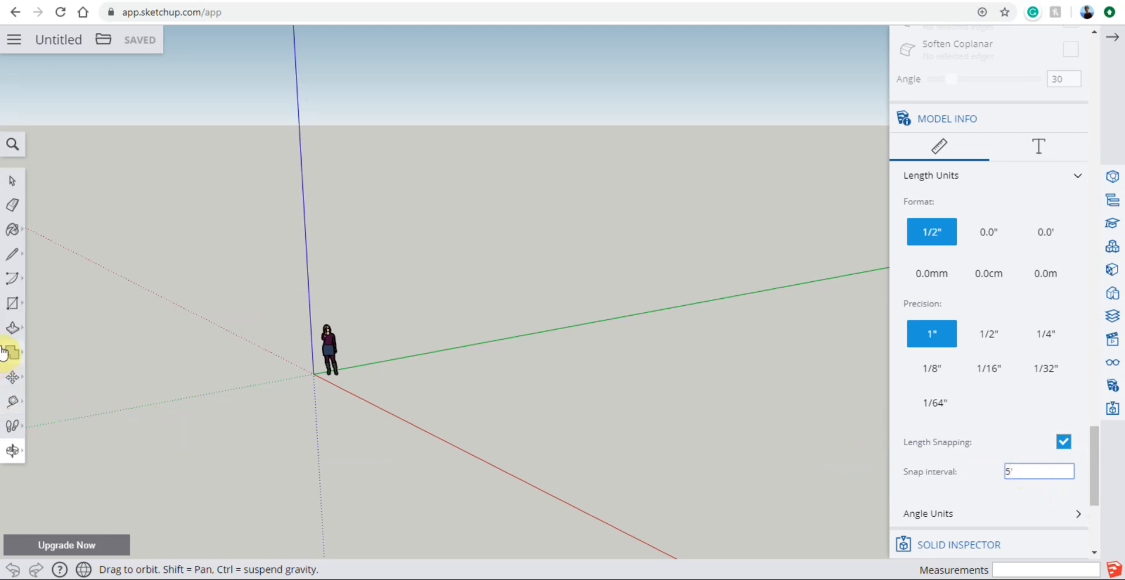
Step: Delete the scale figure standing at the origin
click(12, 303)
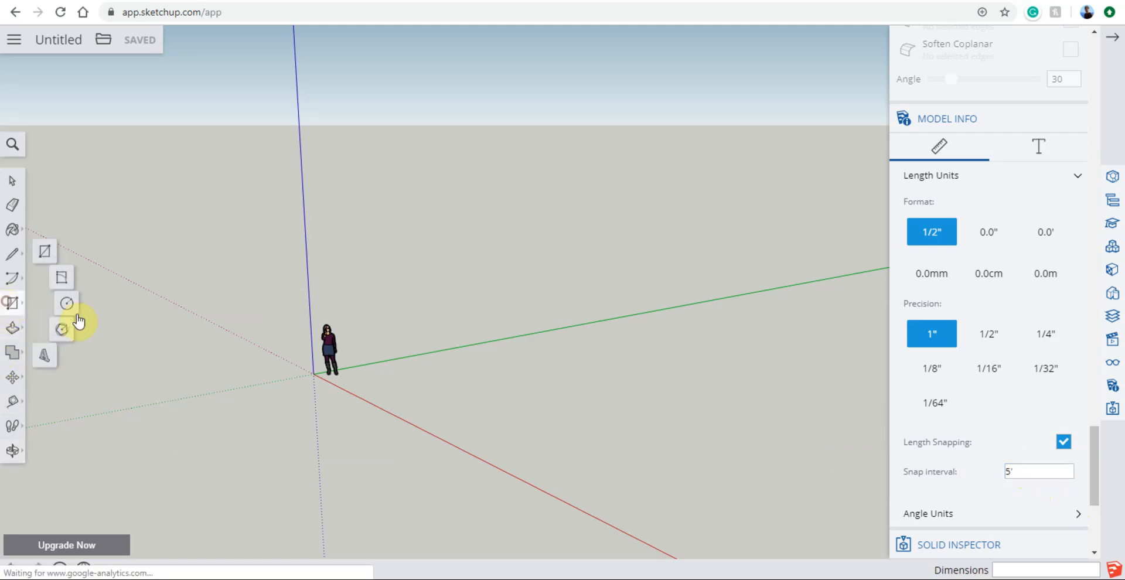
click(313, 373)
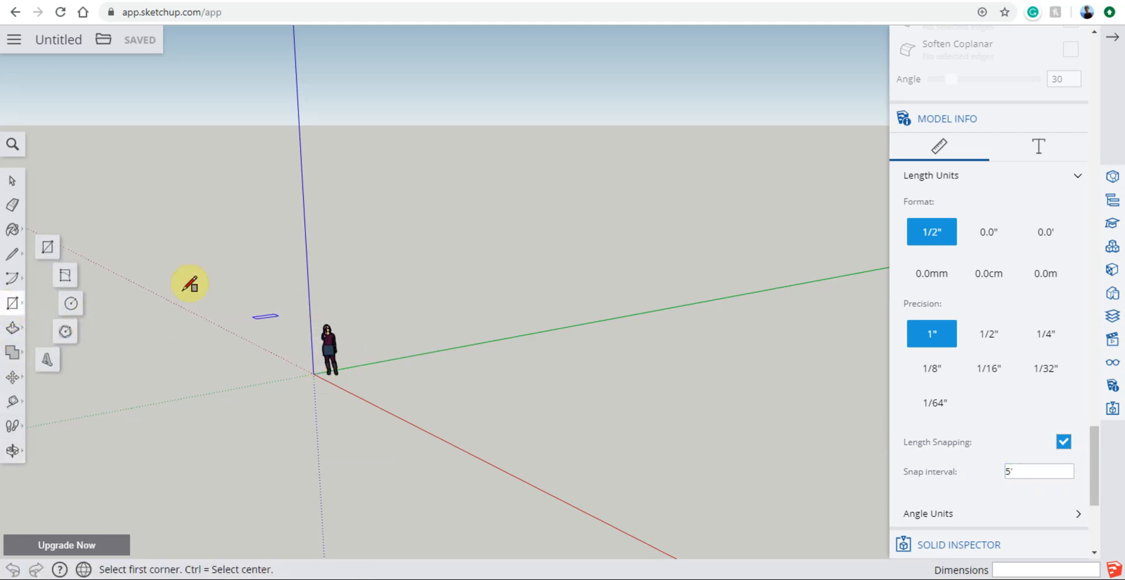
click(12, 180)
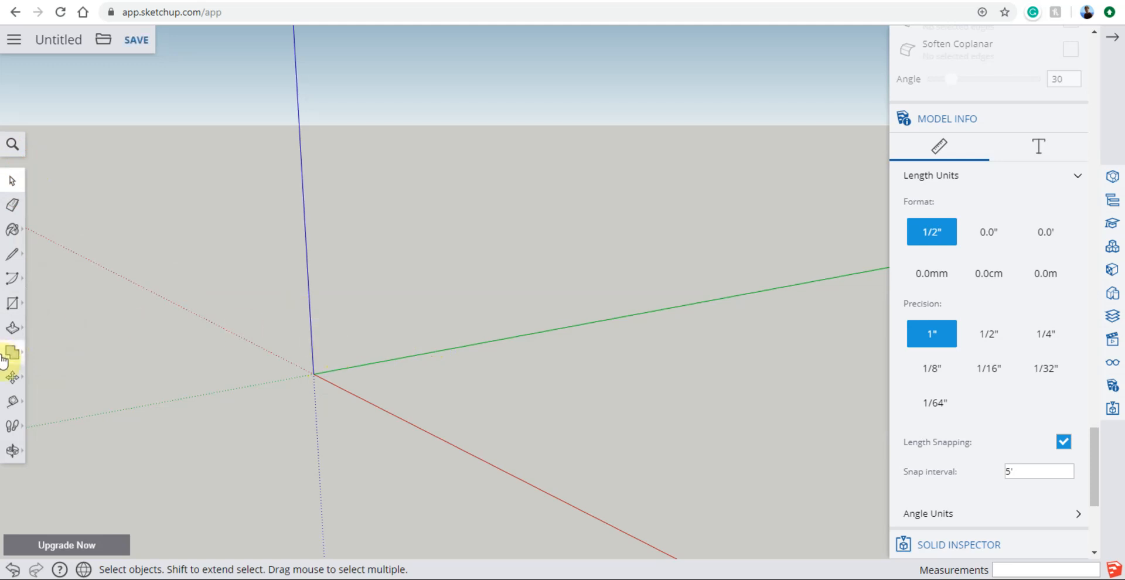
Step: Draw a 30' by 20' rectangle on the ground plane, starting at the origin
click(12, 303)
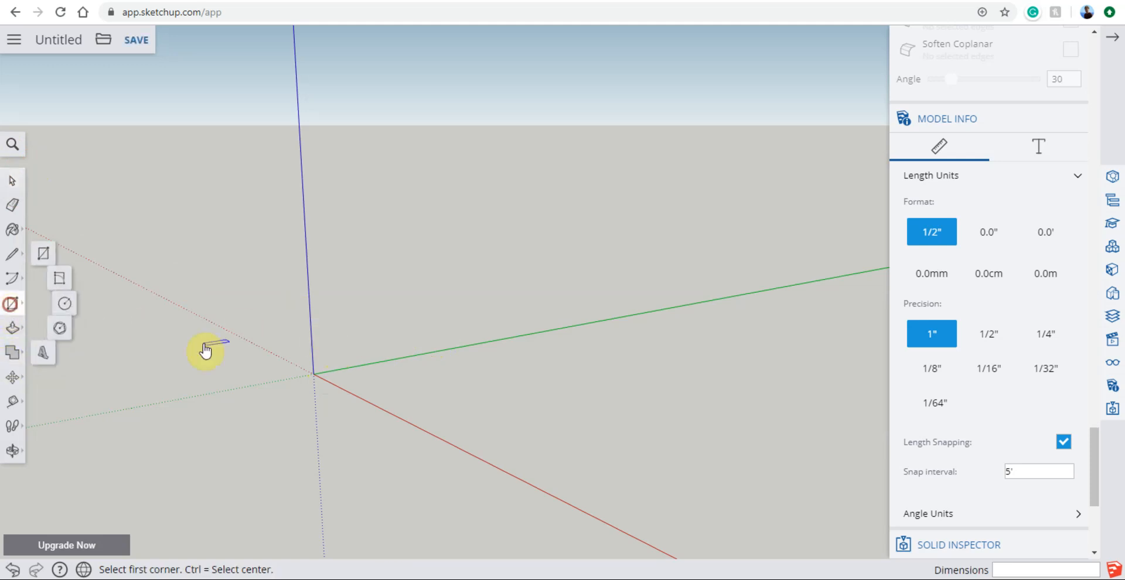
click(314, 373)
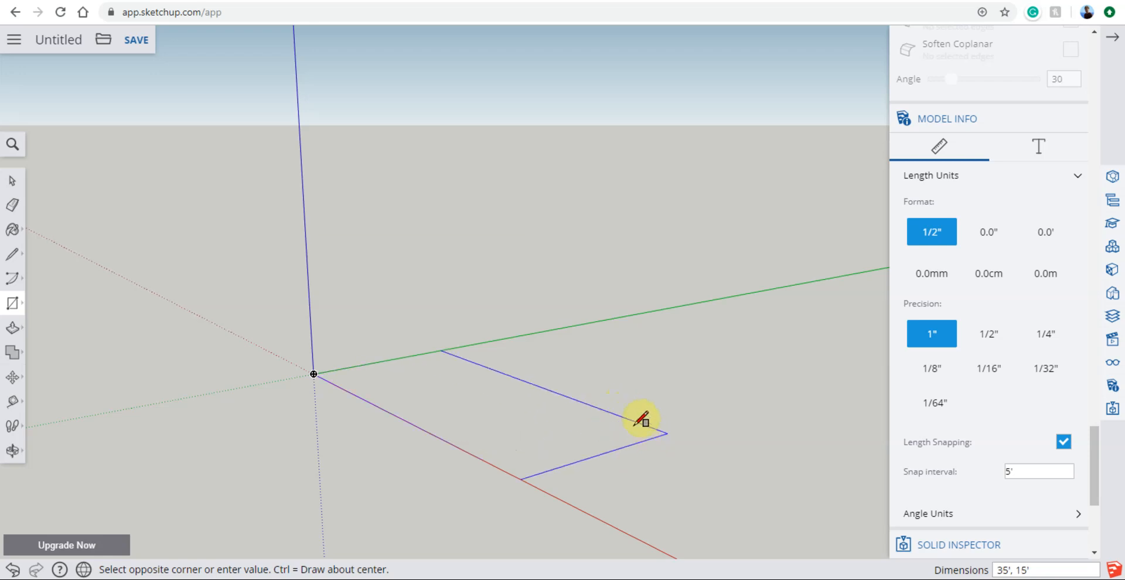
click(668, 406)
Step: Push/Pull the rectangle up 10' into a box and set the length snap interval to 1'
click(1063, 471)
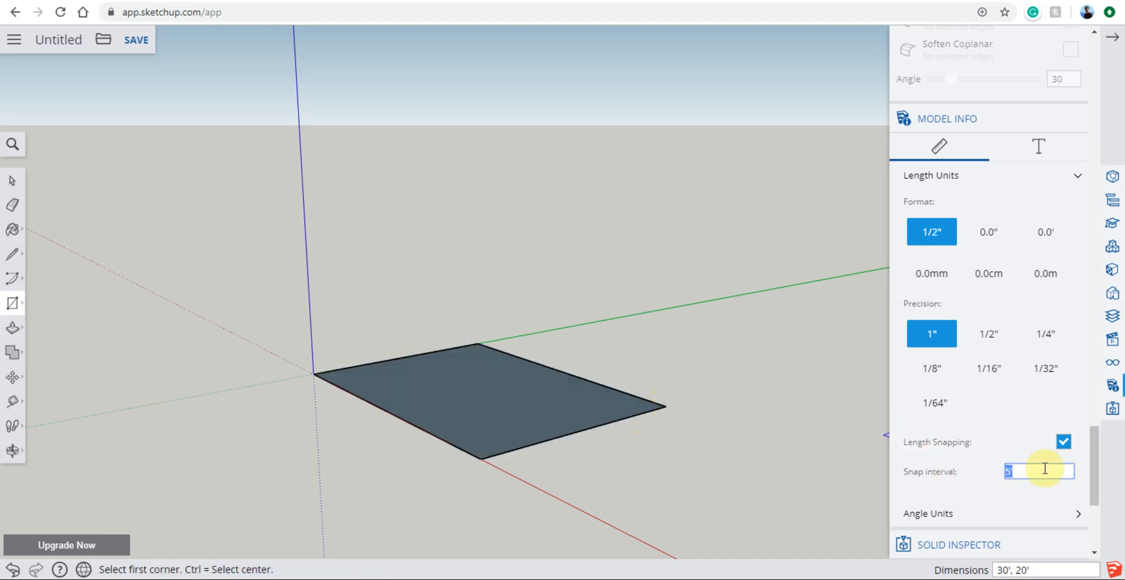
click(12, 327)
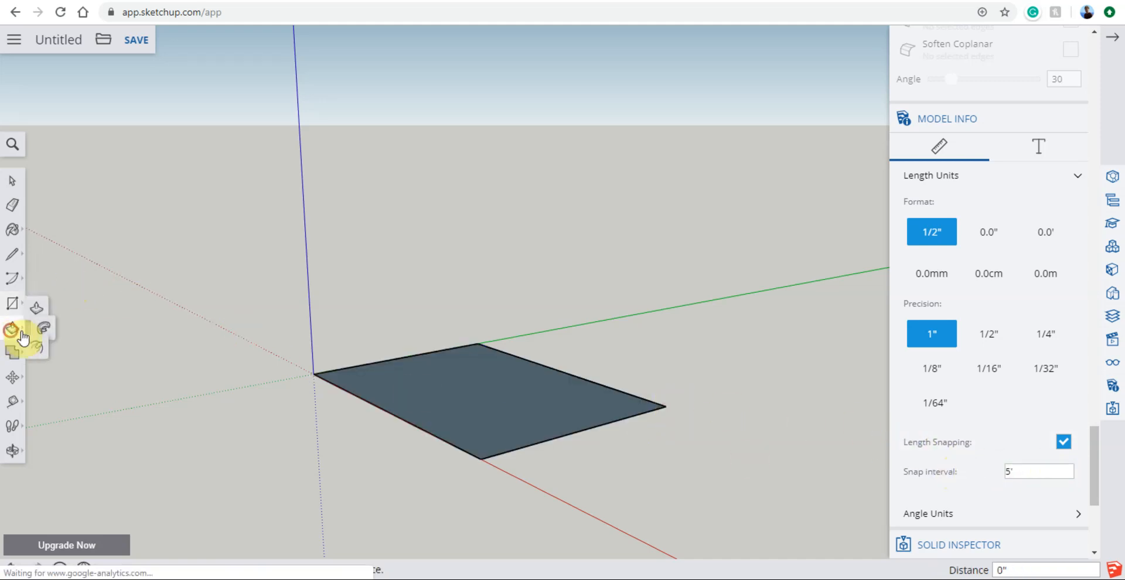
click(495, 416)
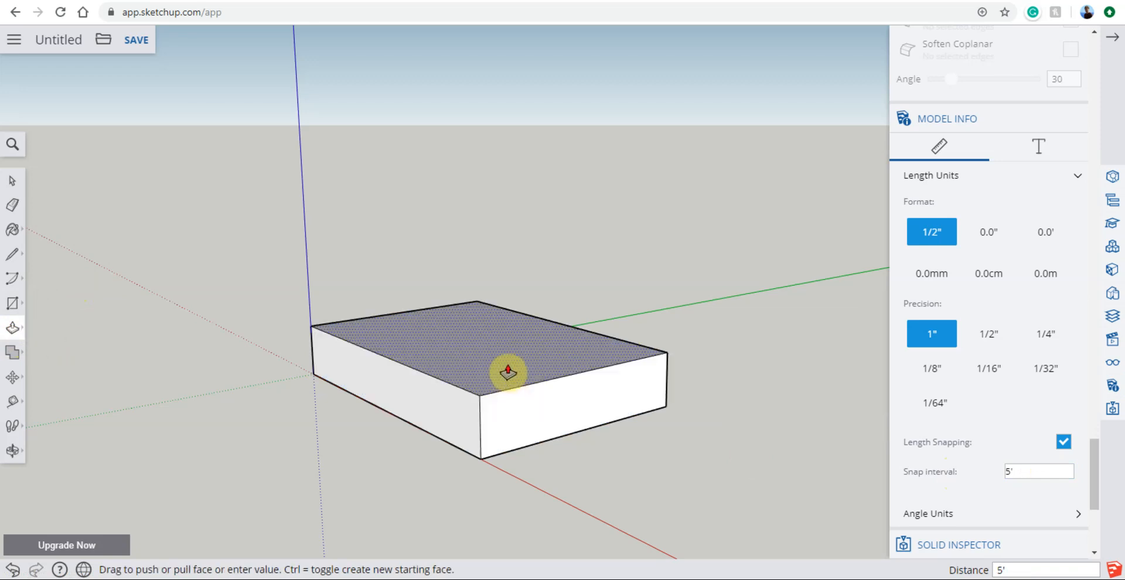
click(509, 309)
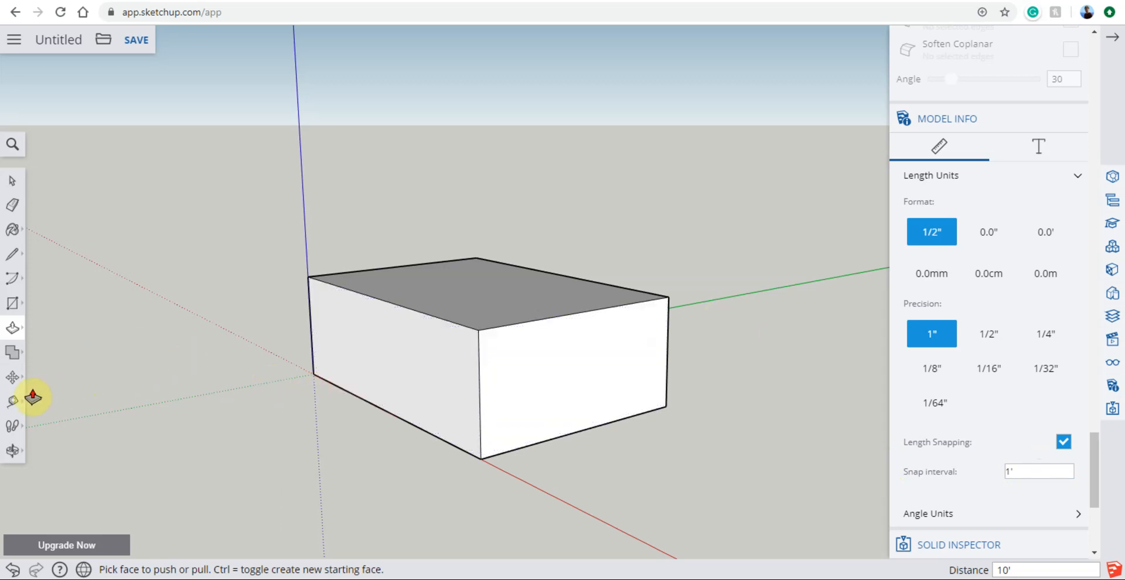
Step: Orbit to see the box's top face from above and activate the Offset tool
click(14, 450)
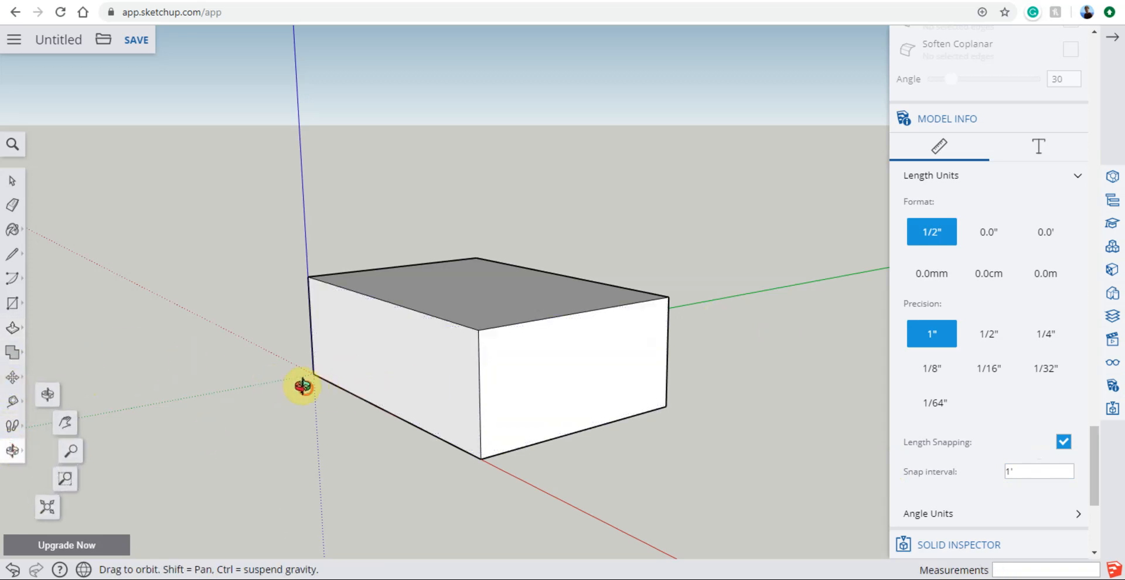
mouse_move(302, 386)
mouse_down()
mouse_move(497, 483)
mouse_move(454, 445)
mouse_move(317, 397)
mouse_up()
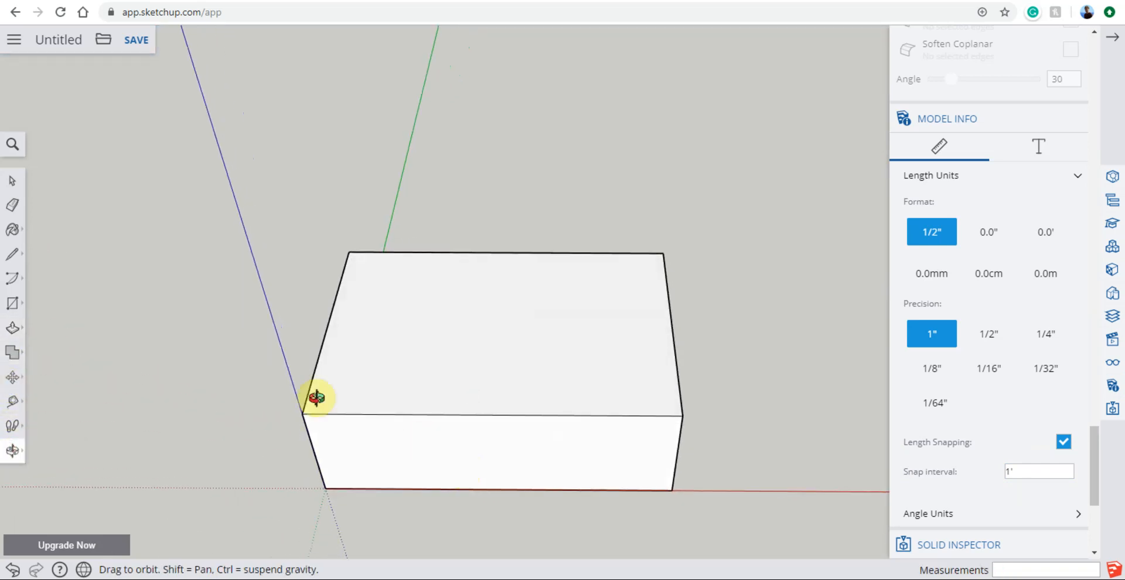
click(12, 327)
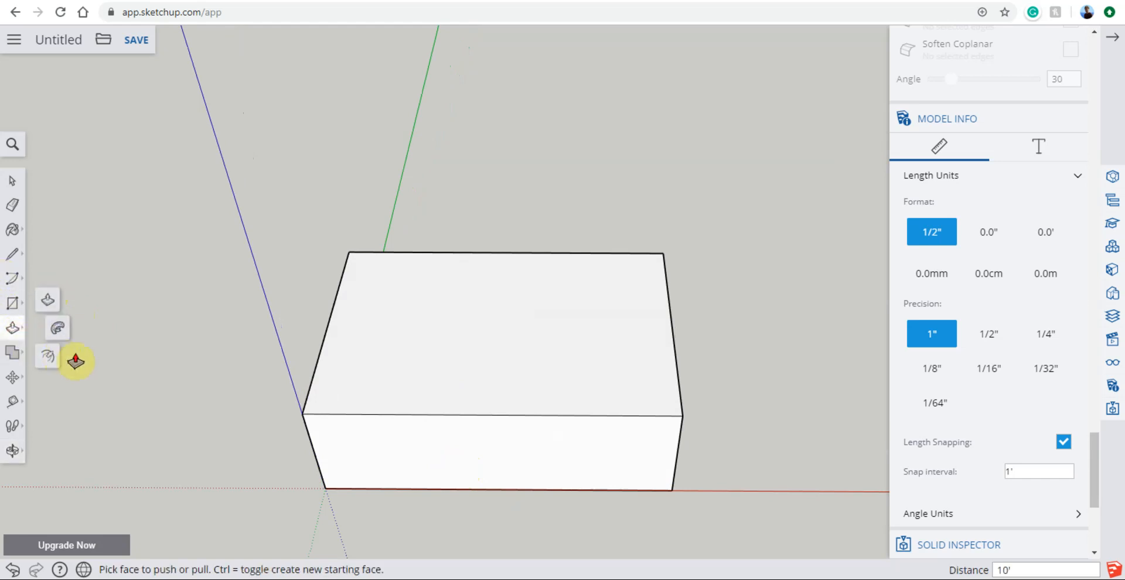
click(49, 359)
click(505, 326)
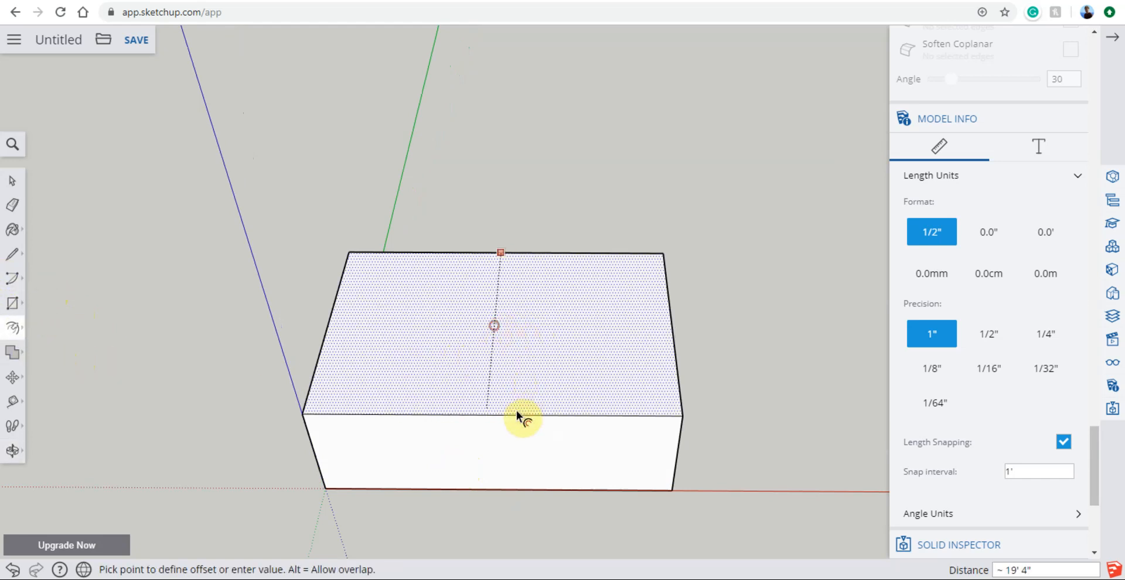
key(Escape)
key(ctrl+z)
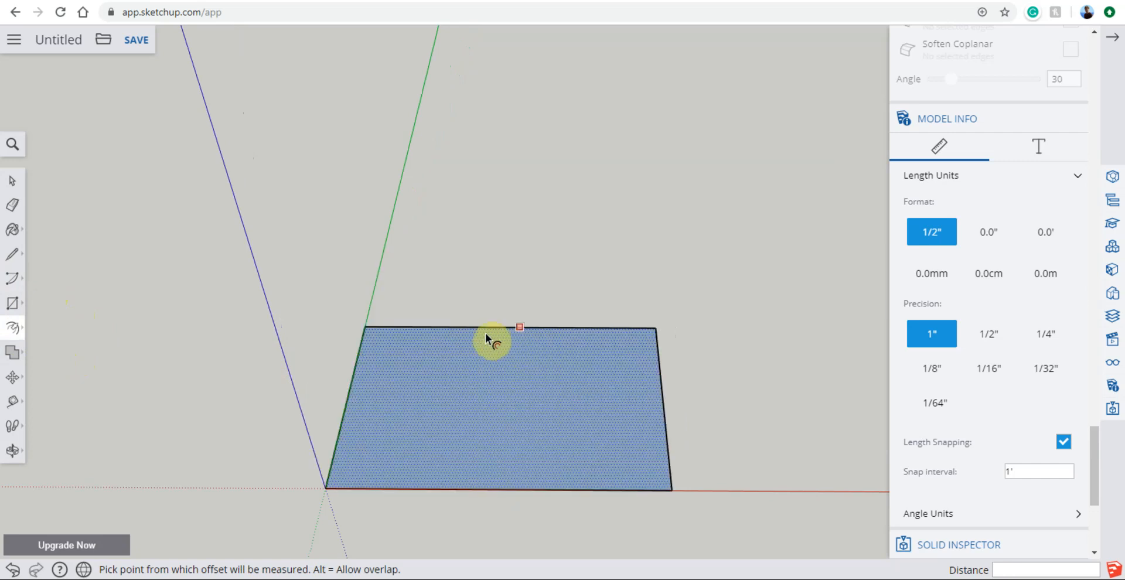
key(ctrl+y)
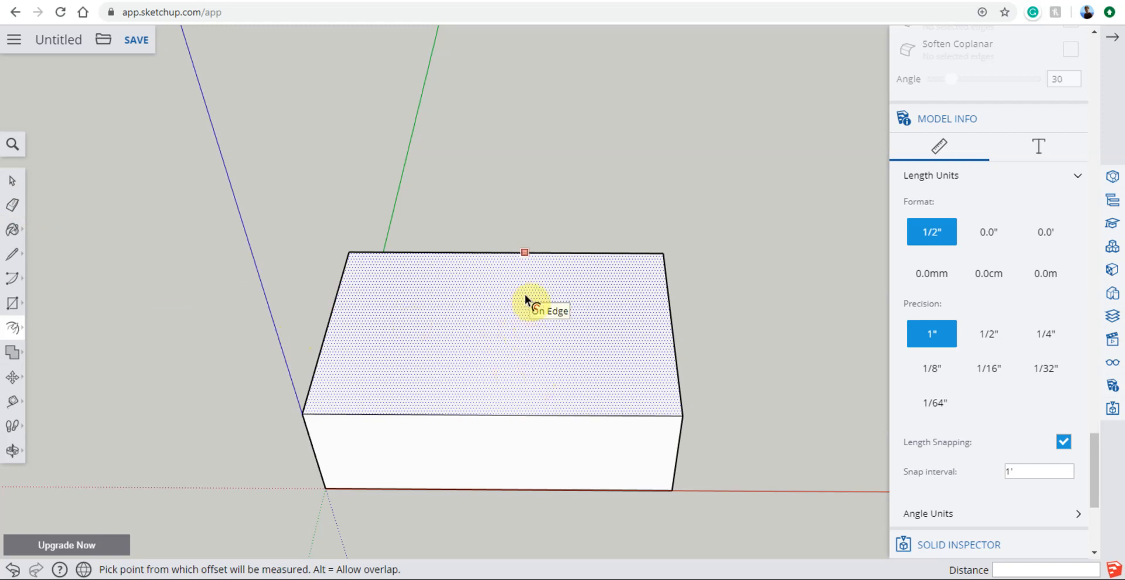
Step: Offset the box's top edges inward by about 8" and push the inner face down 10' to leave open walls
click(509, 278)
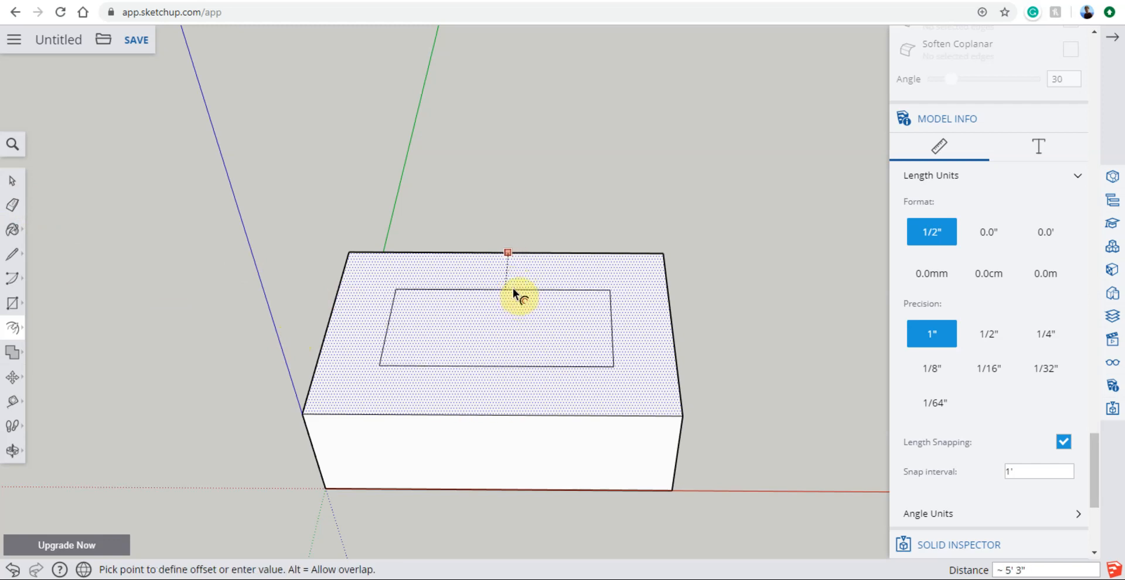
click(512, 257)
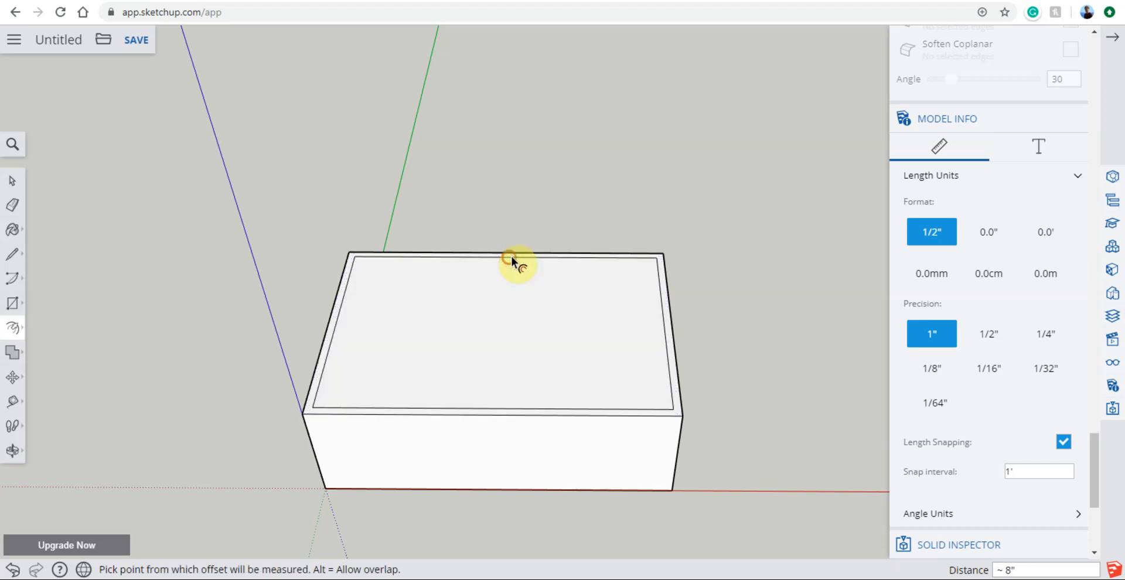
click(8, 329)
click(41, 302)
click(464, 321)
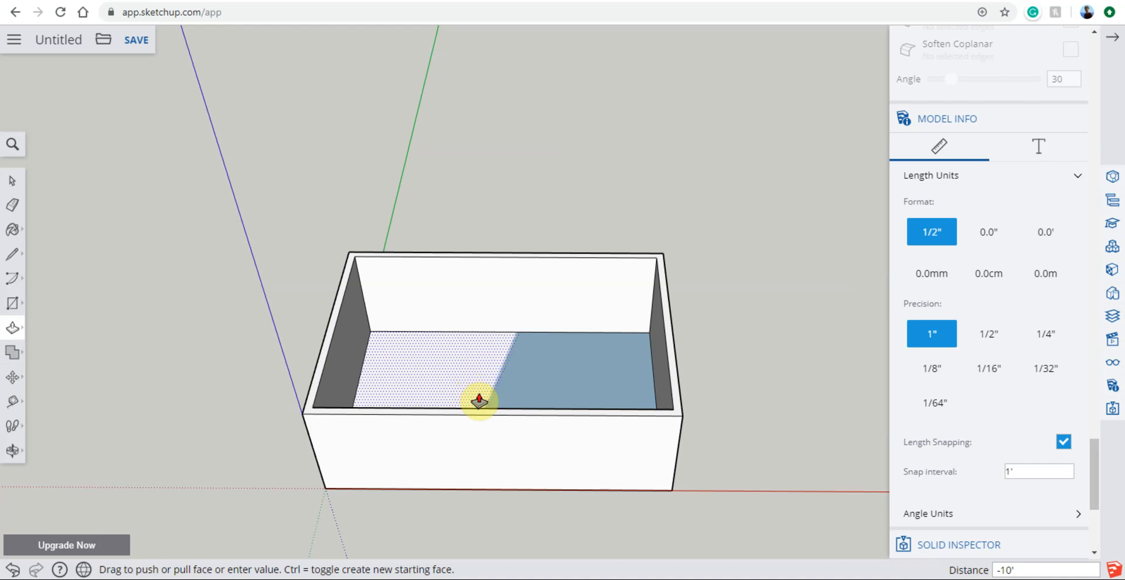
click(479, 400)
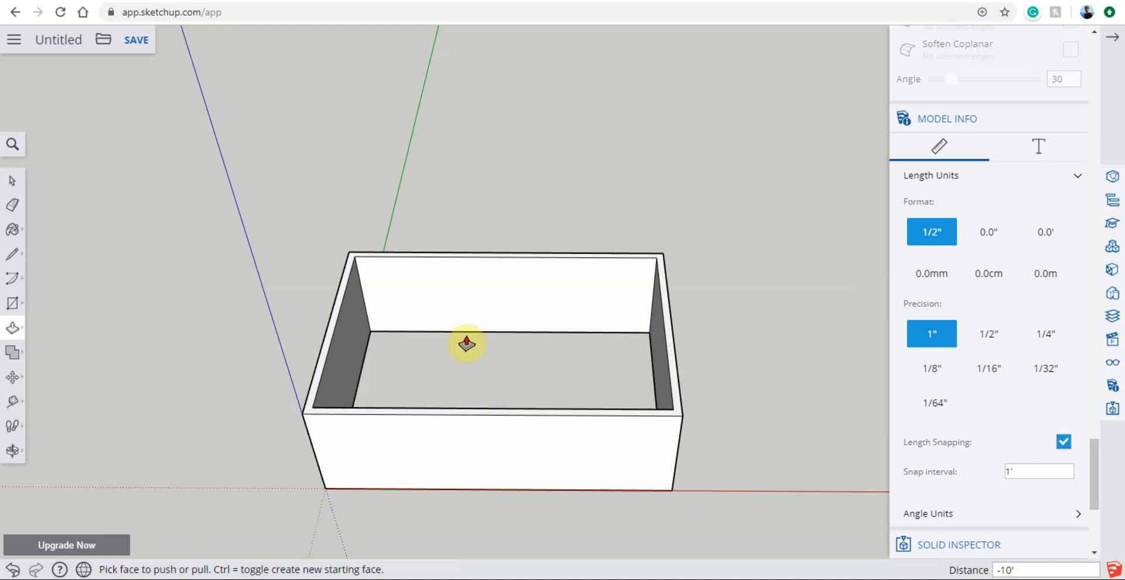
Step: Measure straight up from the midpoint of the top edge of the box's 20' end wall
click(14, 449)
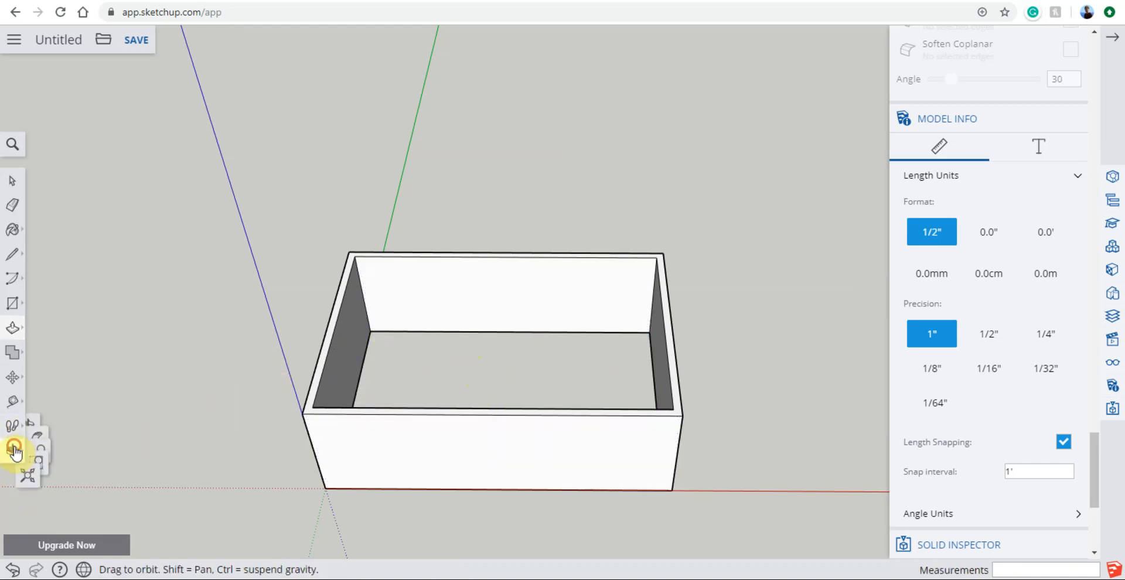
drag(306, 455, 500, 439)
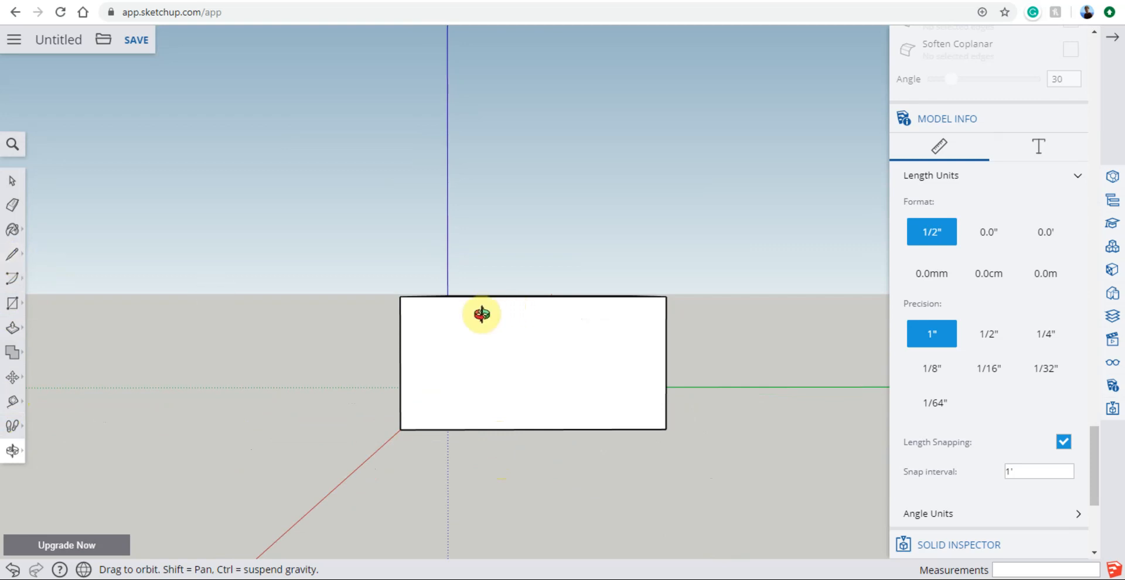
click(12, 402)
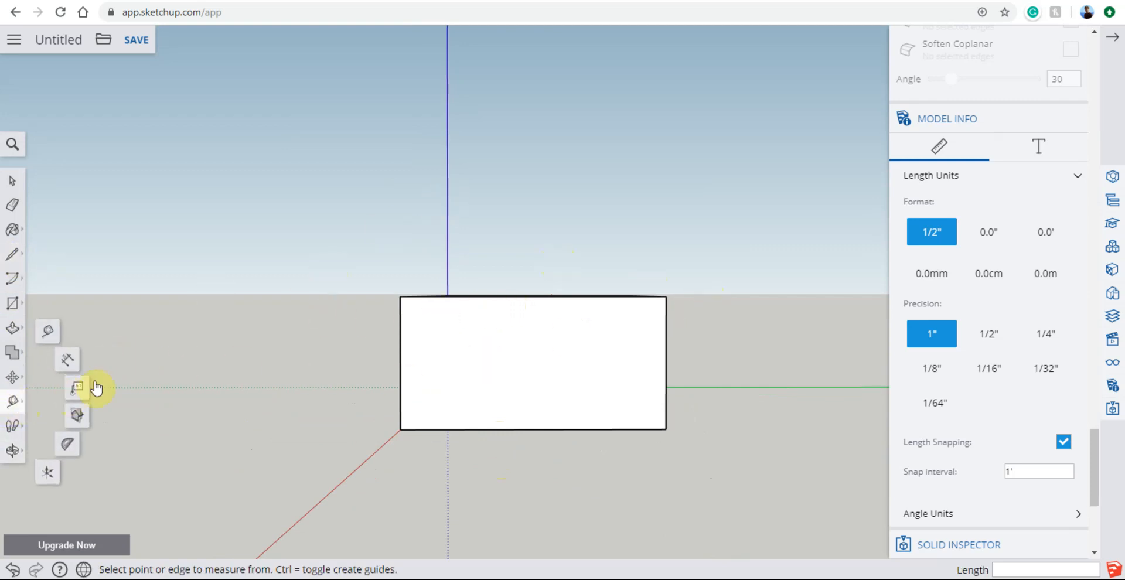
click(533, 296)
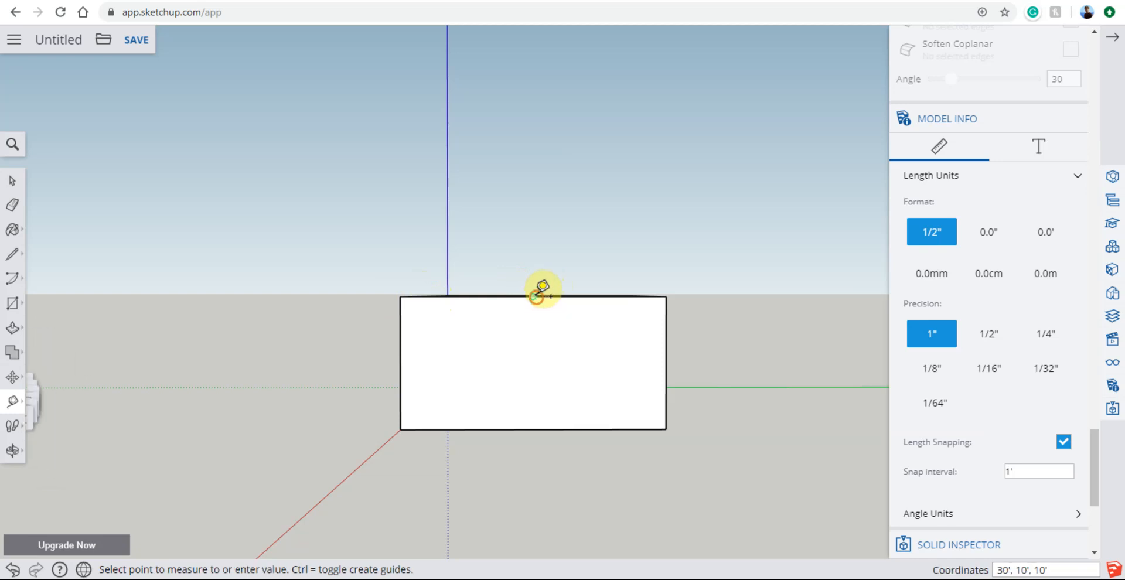
click(535, 191)
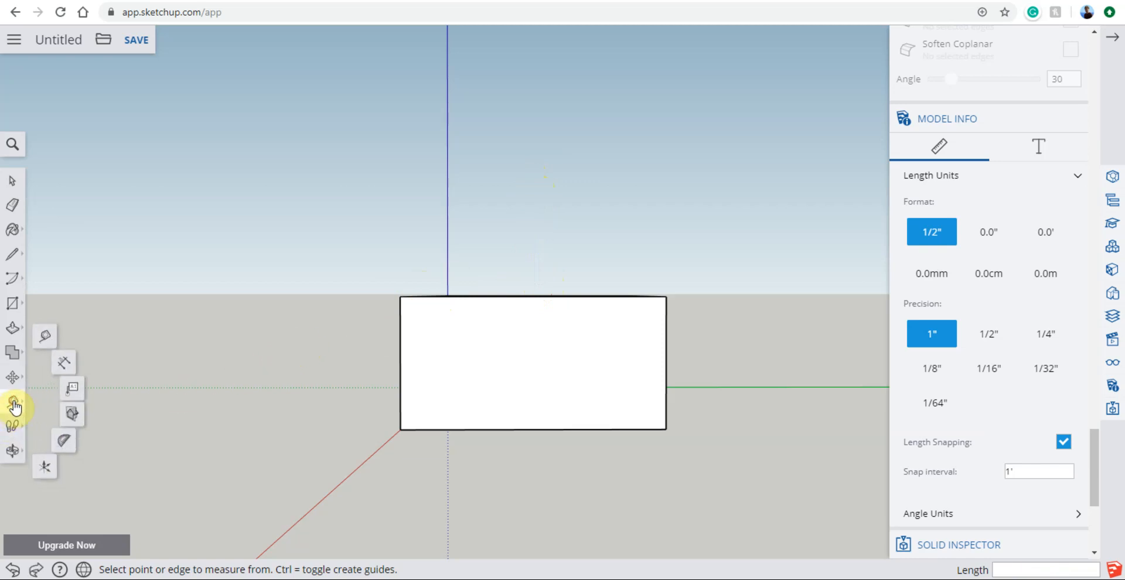
Step: Place a 35° protractor guide rising inward from the left top corner of the end wall
click(69, 451)
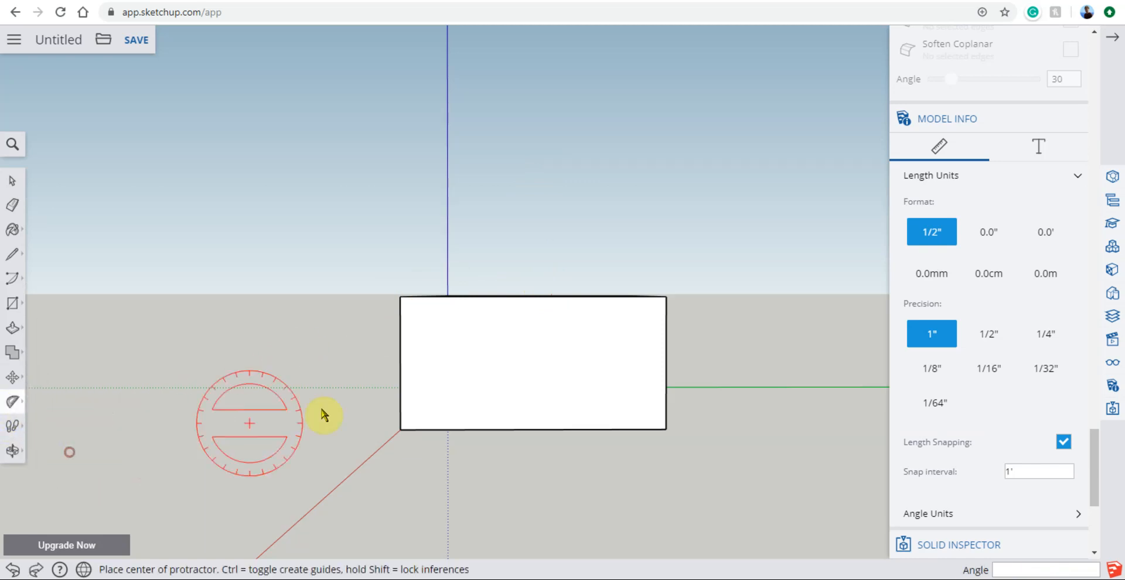
click(400, 296)
click(494, 297)
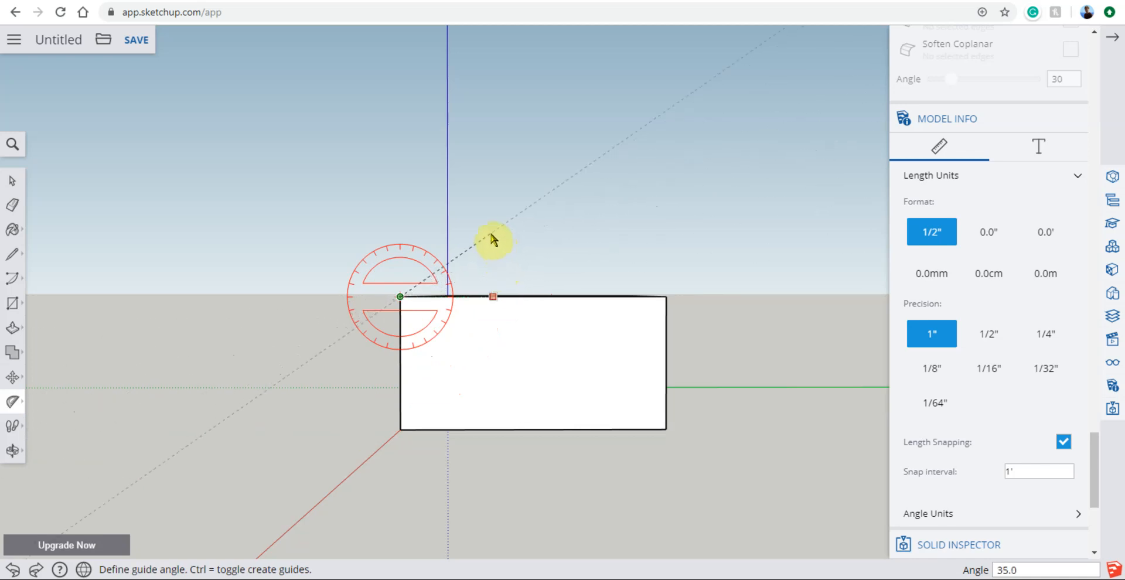
click(493, 239)
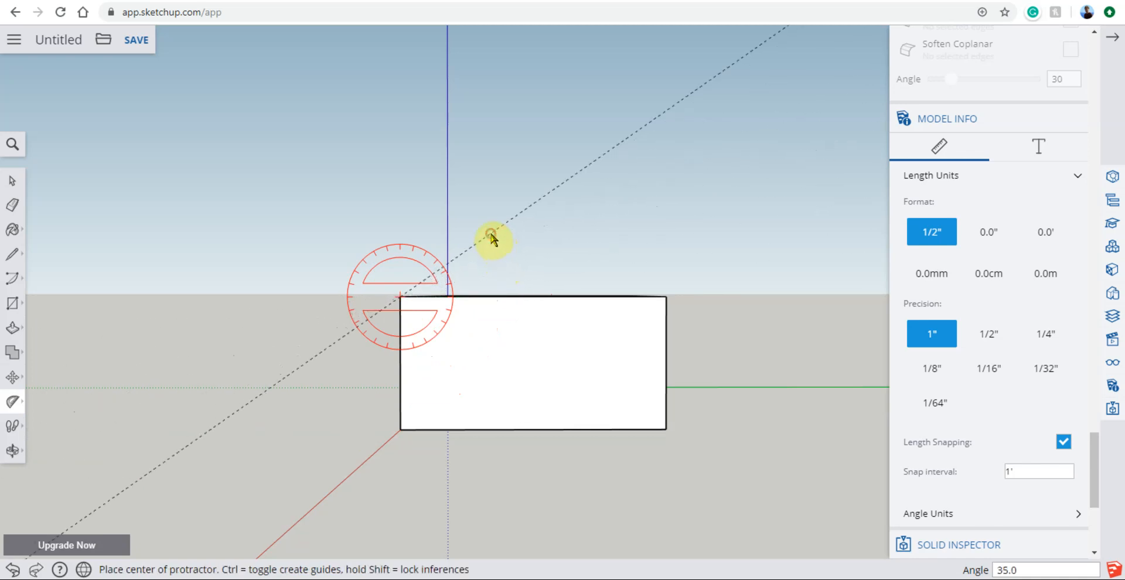
Step: Place a matching 35° protractor guide rising inward from the right top corner of the end wall
click(666, 298)
click(560, 297)
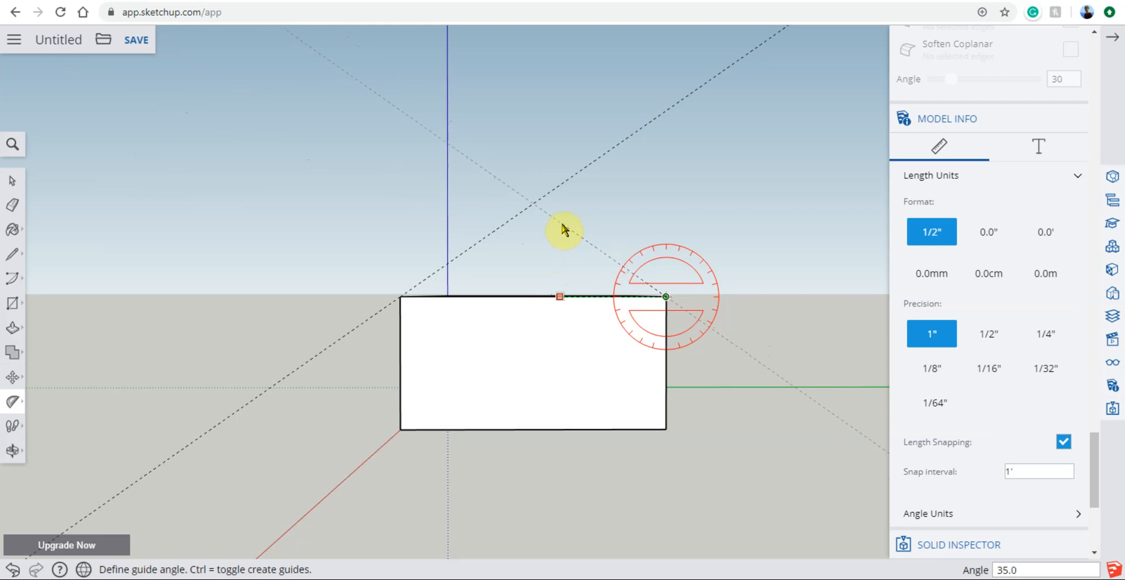
click(564, 228)
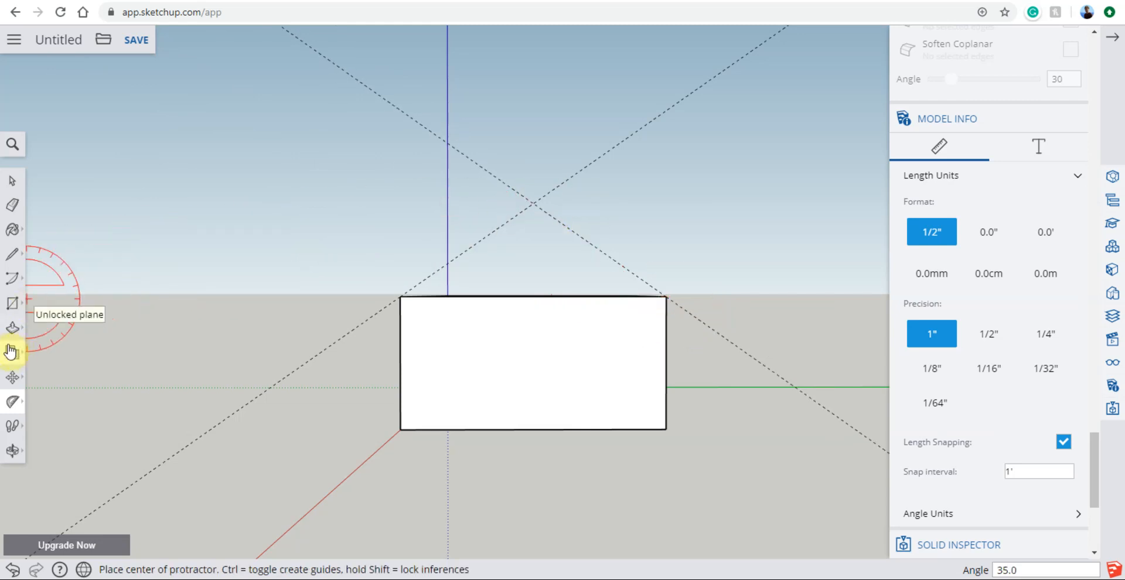
Step: Draw the gable's two sloping lines from the end wall's top corners to the point where the 35° guides cross
click(12, 254)
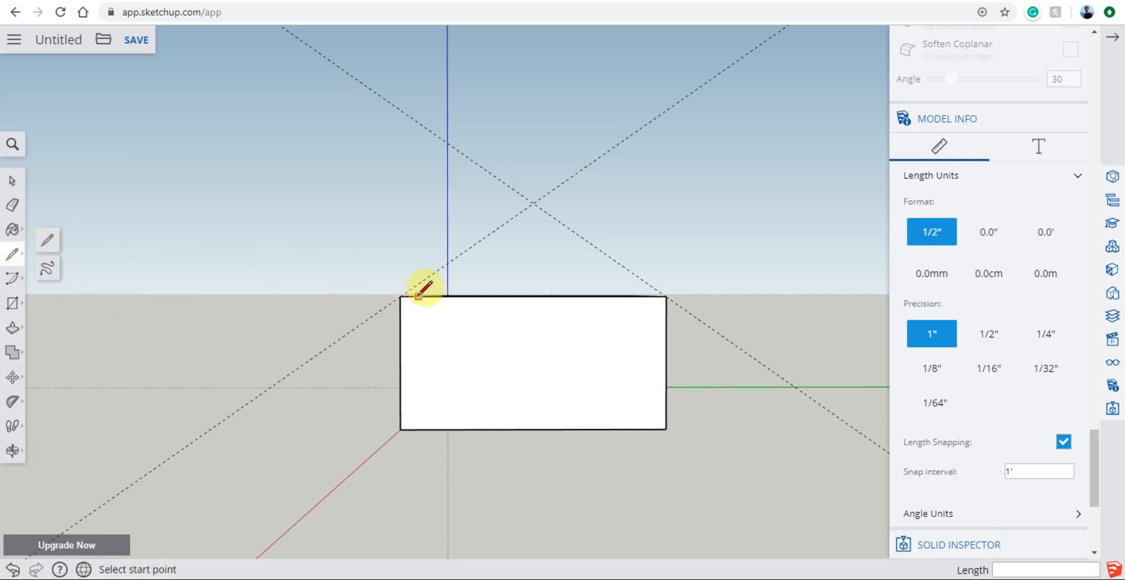
click(400, 296)
click(533, 204)
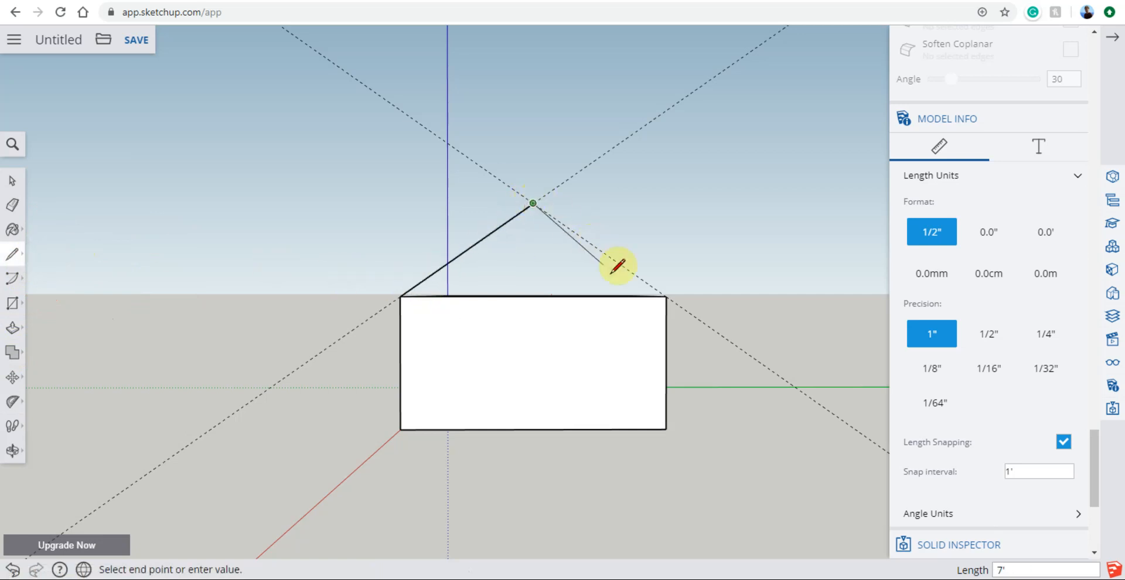
click(666, 297)
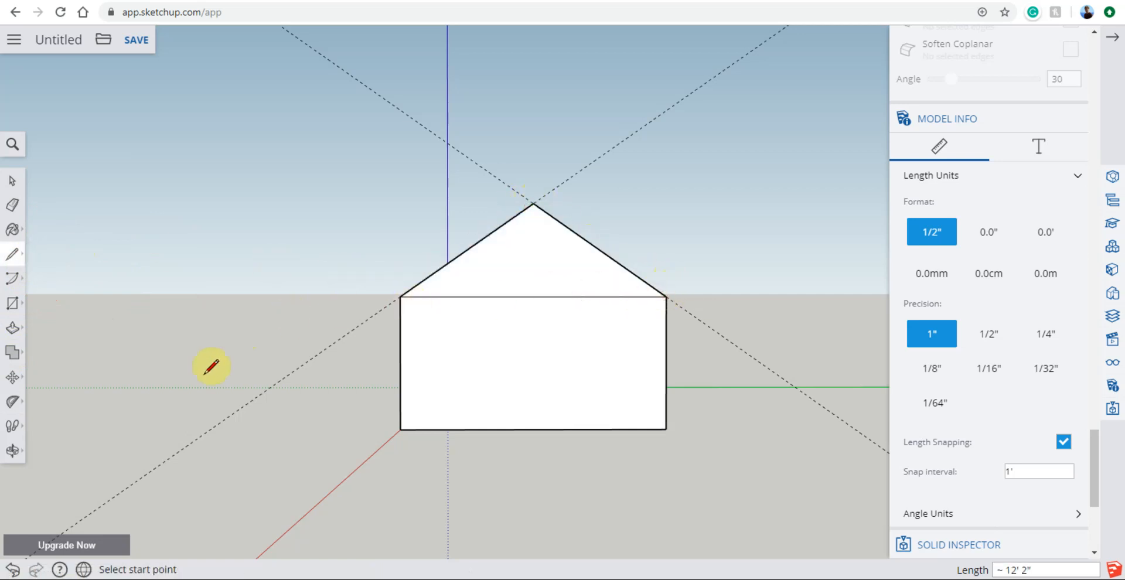
Step: Erase the two 35° protractor guides and extrude the gable triangle 30' along the house to the opposite end wall
click(12, 450)
drag(203, 374, 170, 368)
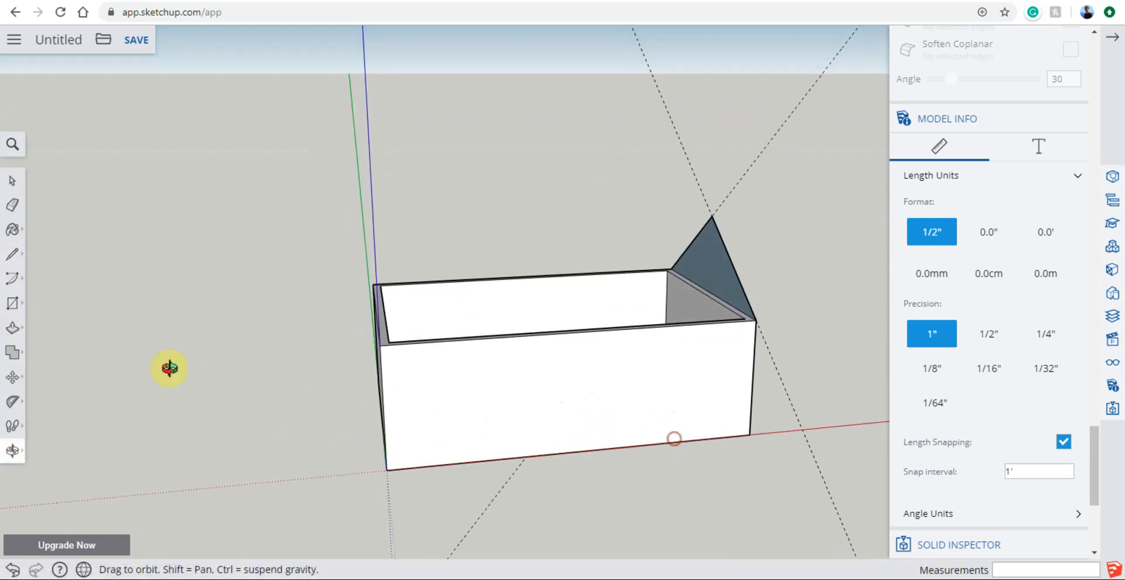
click(13, 206)
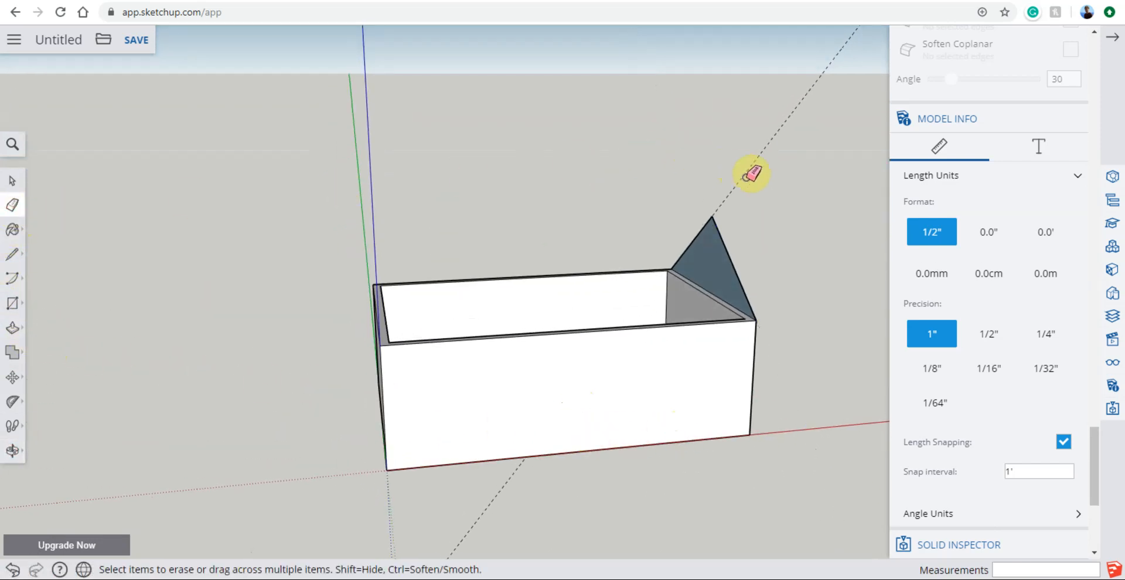
click(13, 328)
drag(708, 267, 372, 299)
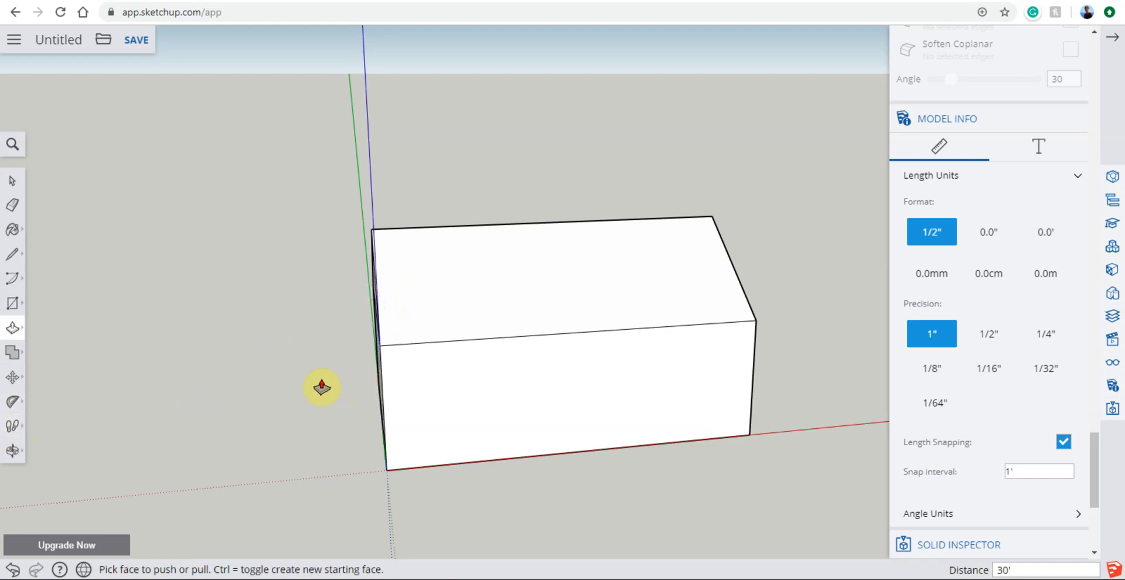
Step: Set the length snap interval to 6"
click(13, 451)
drag(459, 452, 168, 489)
drag(613, 449, 329, 447)
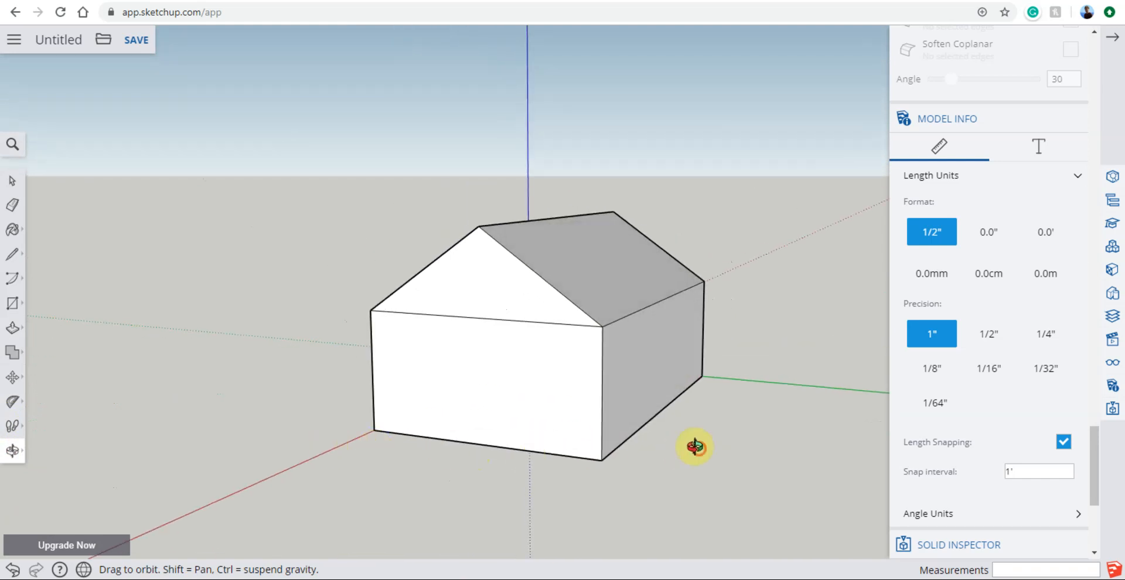
drag(696, 447, 482, 434)
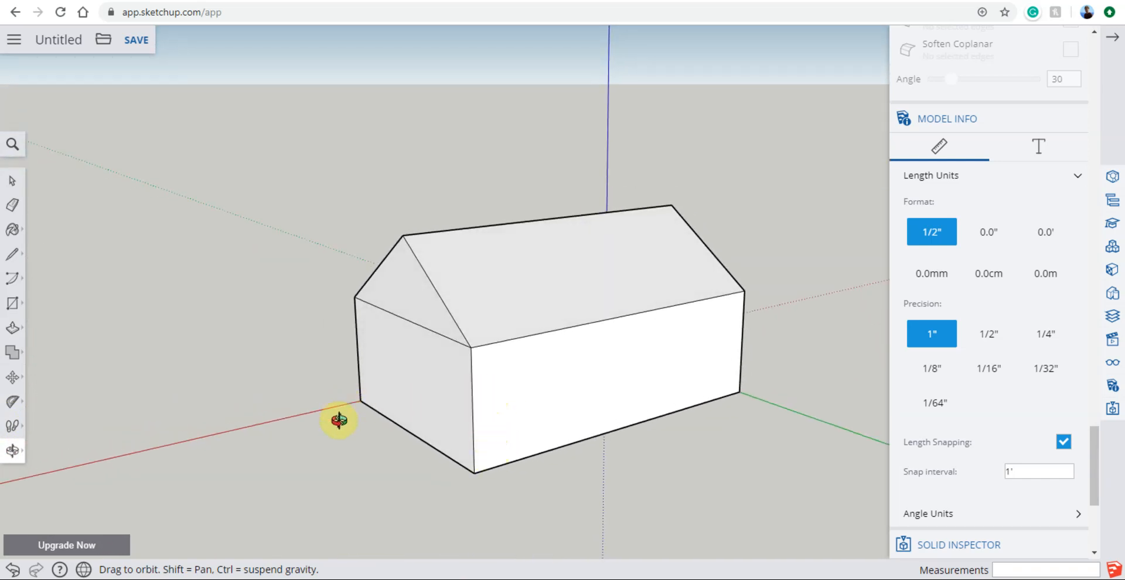
drag(351, 445, 600, 469)
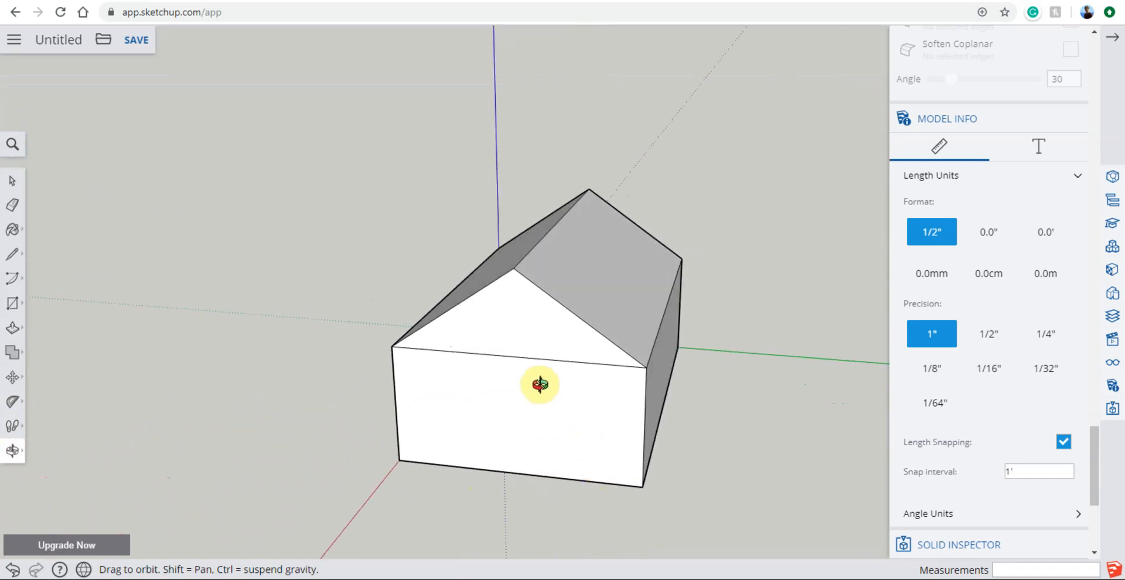
drag(572, 426, 573, 402)
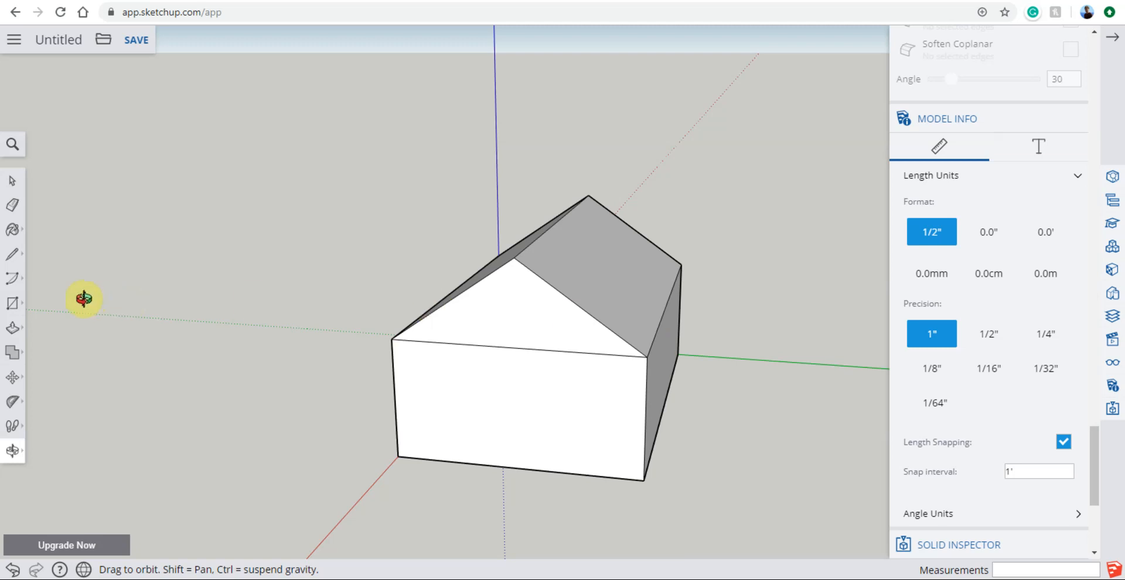
click(13, 328)
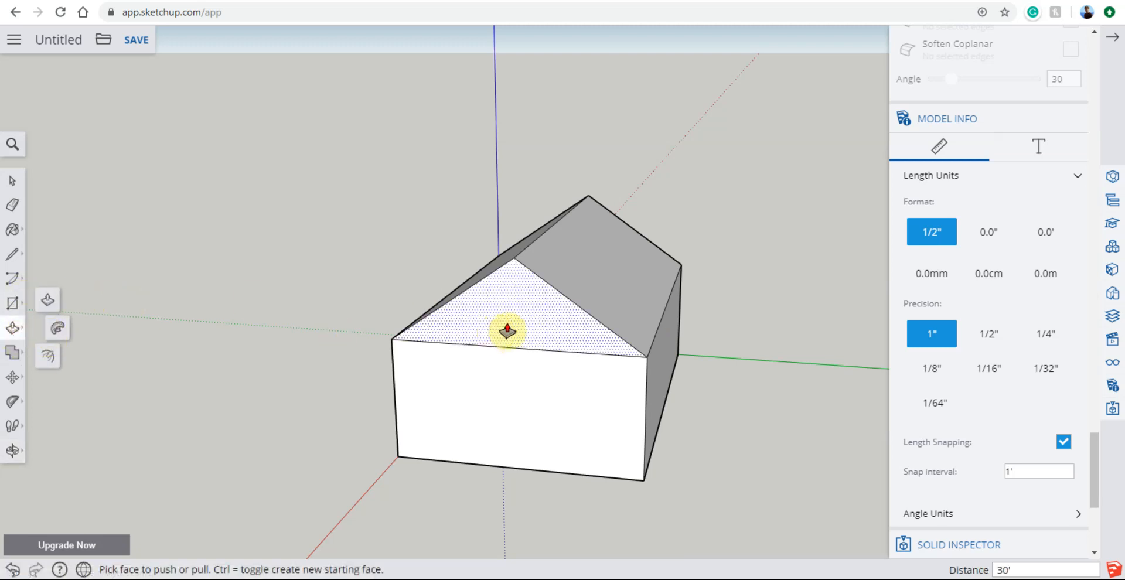
click(1037, 466)
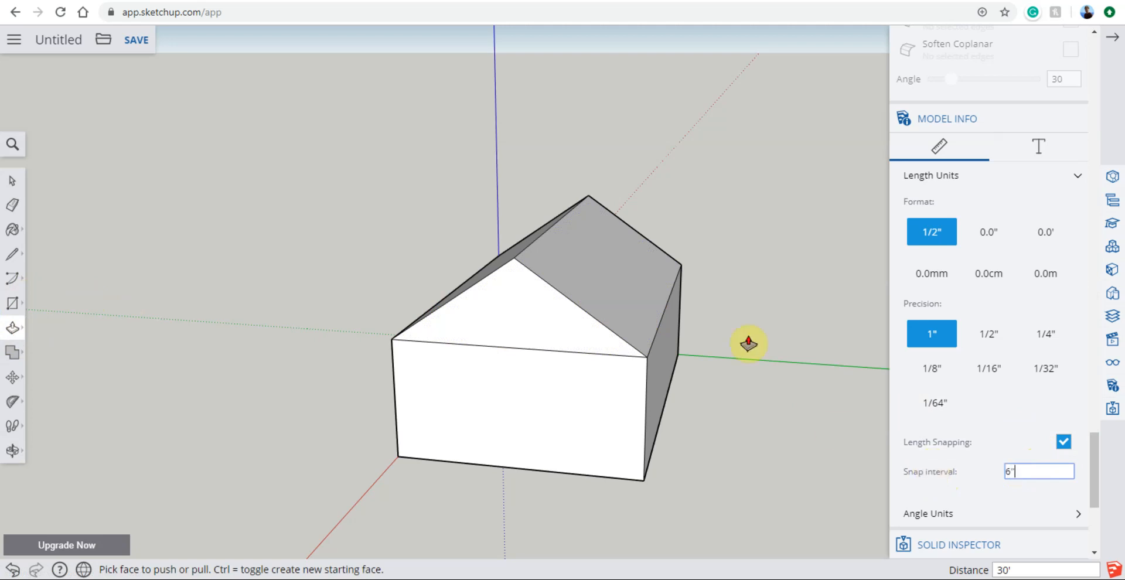
Step: Pull the roof slope right of the front gable outward by 6" to thicken it
scroll(606, 311, up, 5)
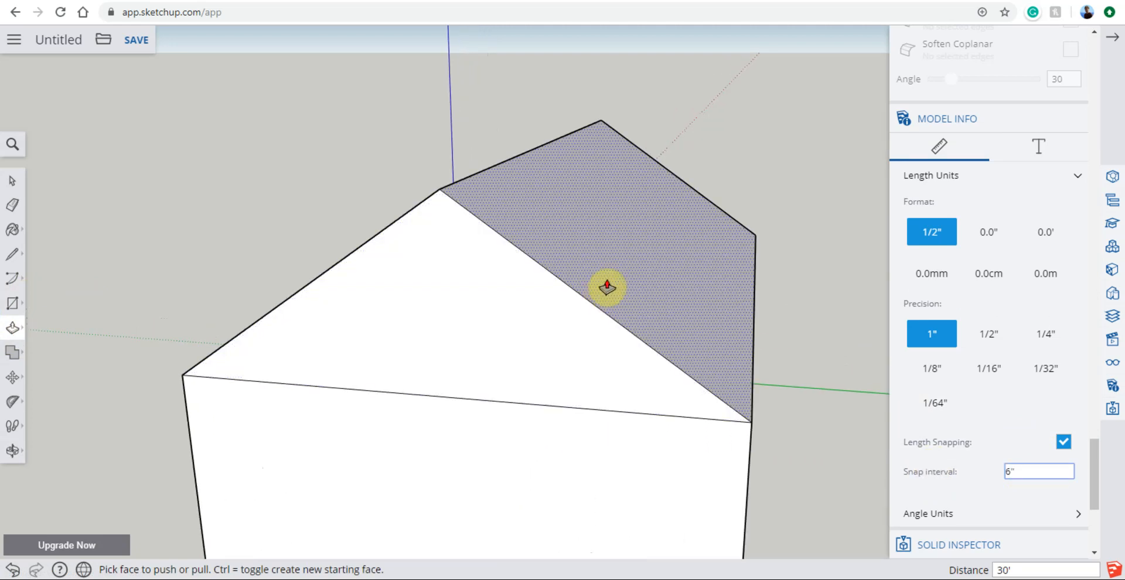
click(607, 286)
drag(607, 287, 607, 274)
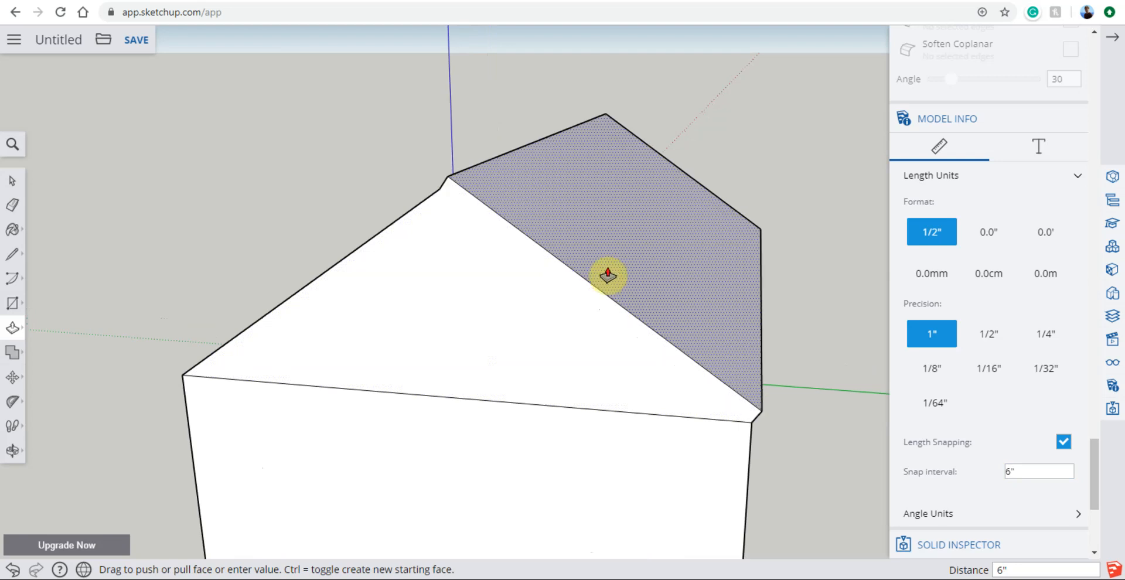
click(608, 275)
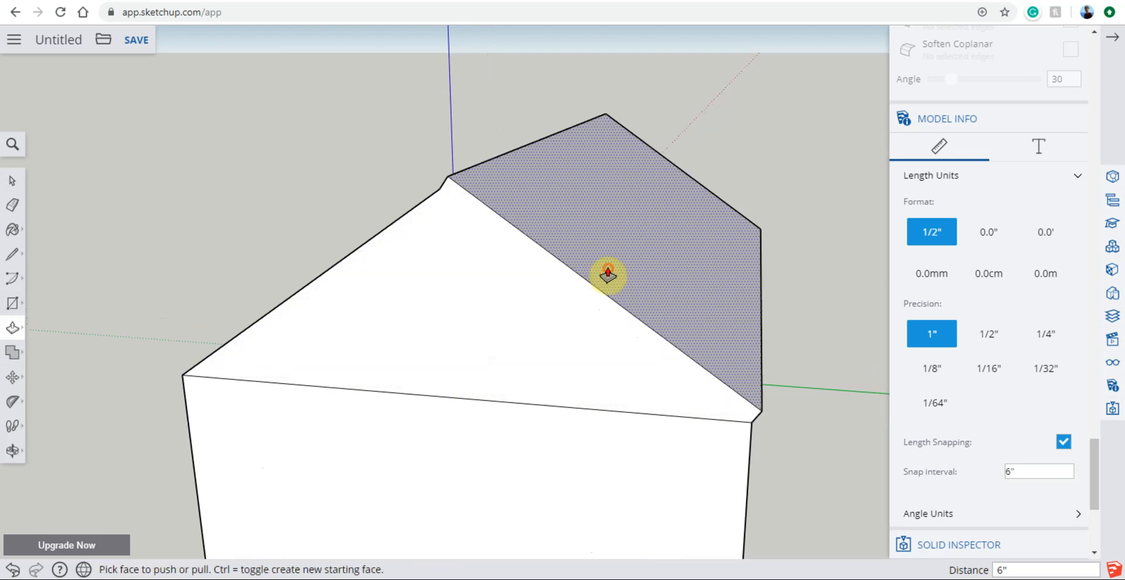
Step: Pull the opposite roof slope outward by 6" to match the first one
click(13, 450)
drag(112, 363, 427, 396)
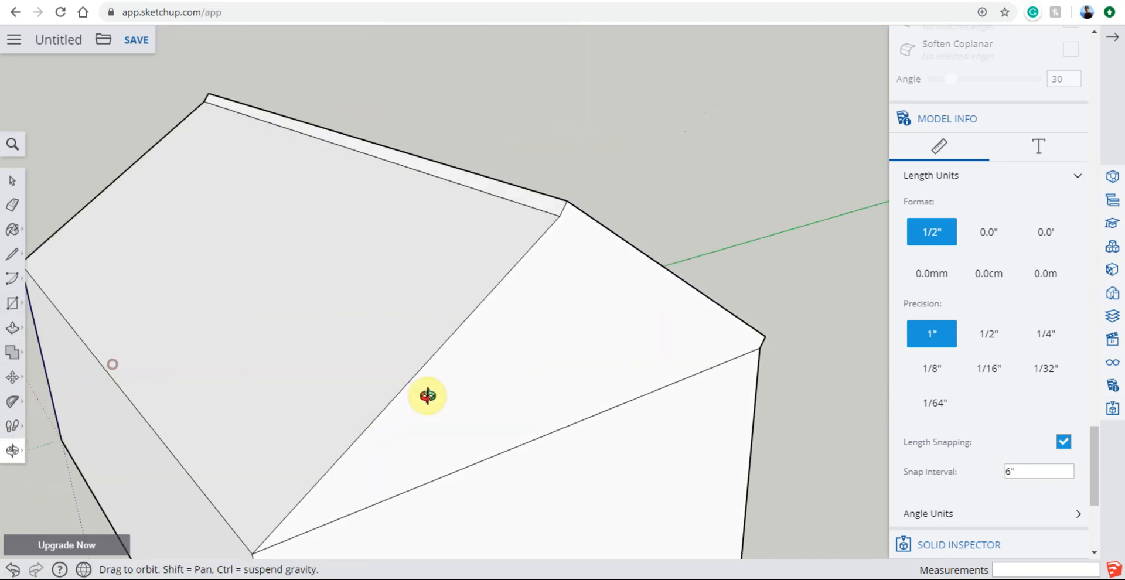
click(12, 328)
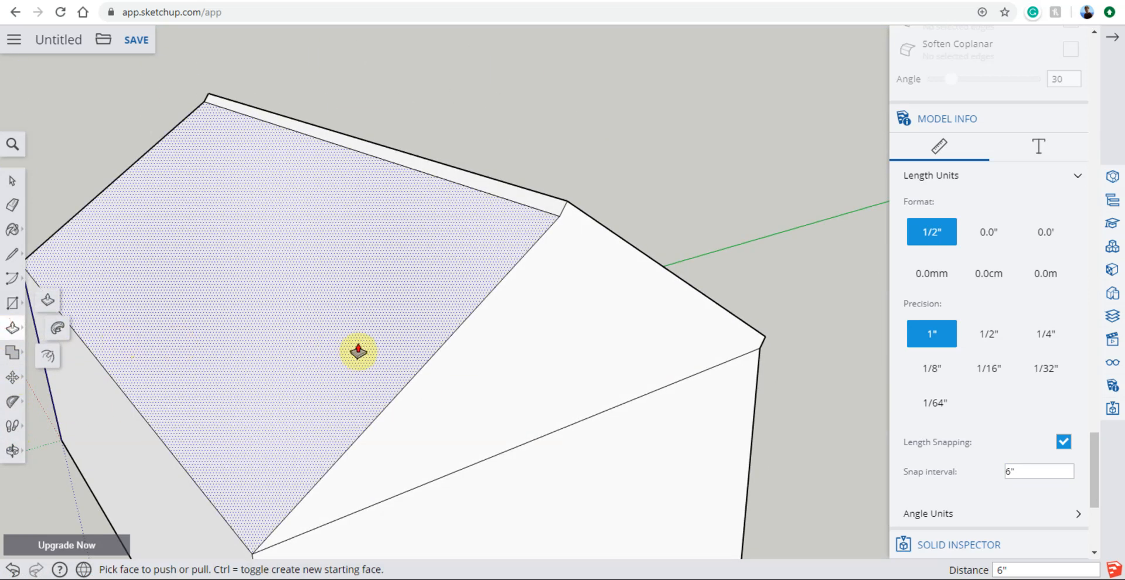
click(358, 352)
click(351, 331)
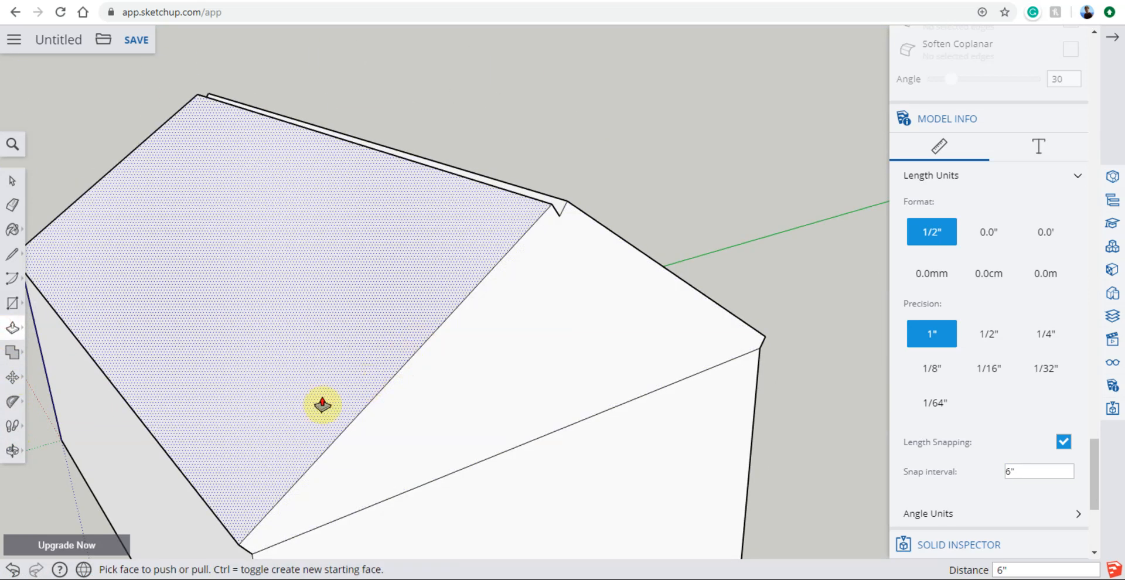
Step: Extend the narrow eave face of the just thickened roof slope outward by 1' to form an overhang
click(12, 450)
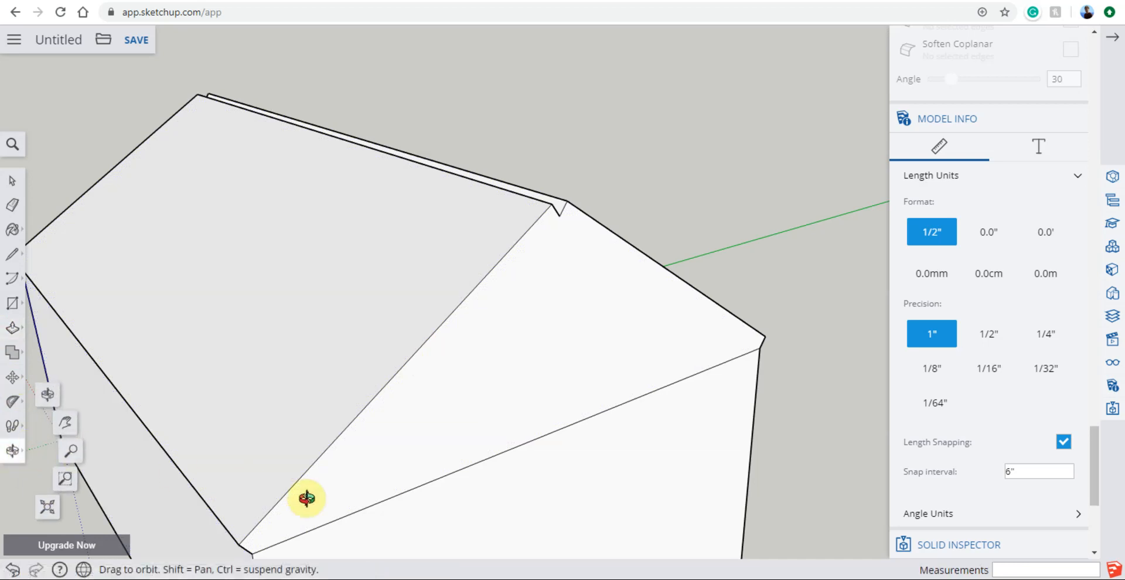
drag(306, 498, 262, 331)
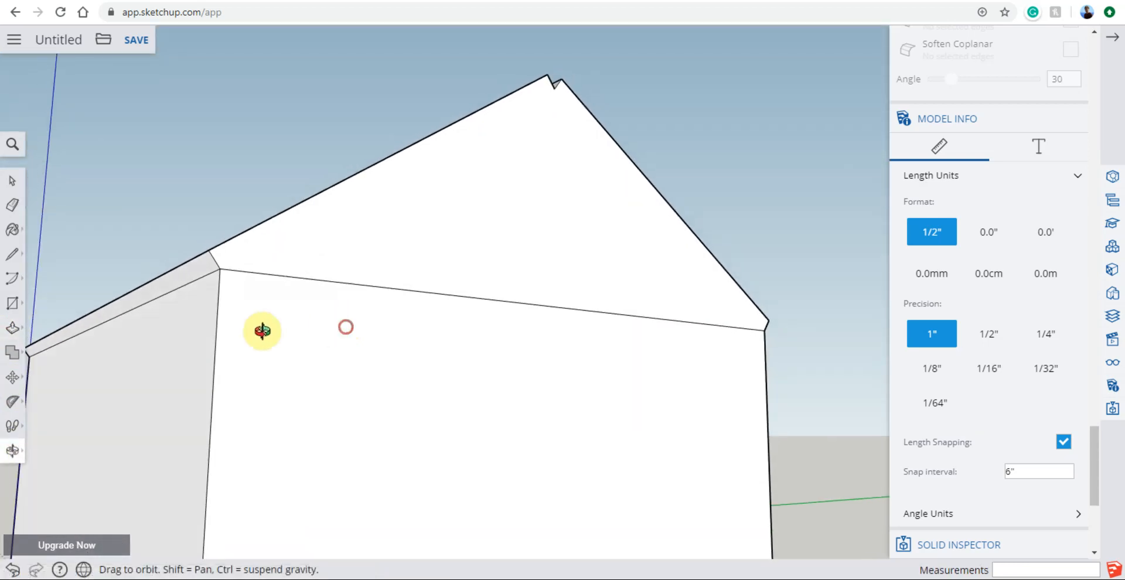
click(21, 329)
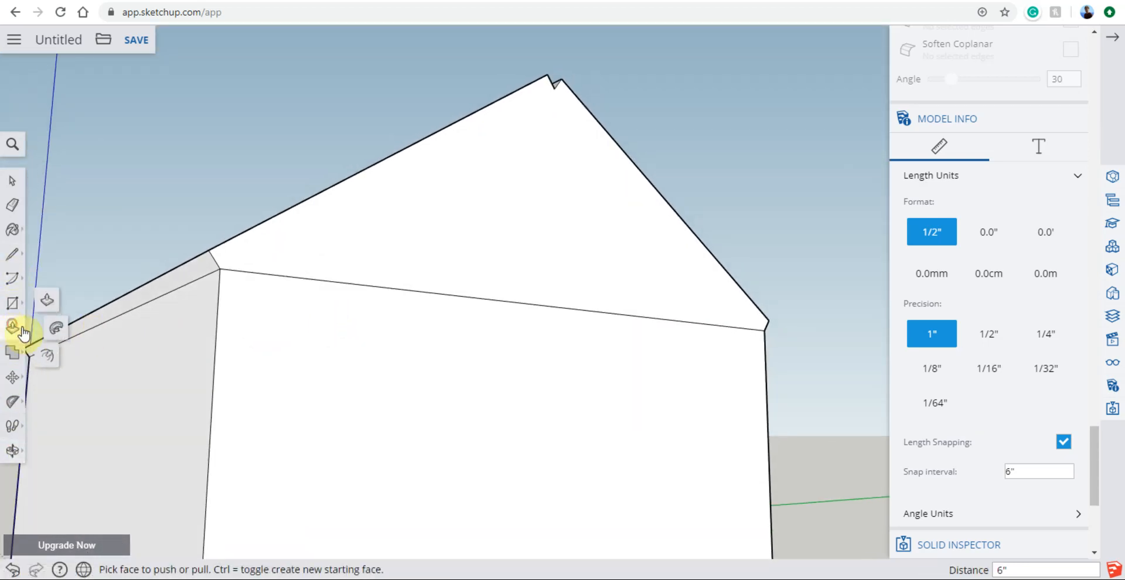
click(166, 289)
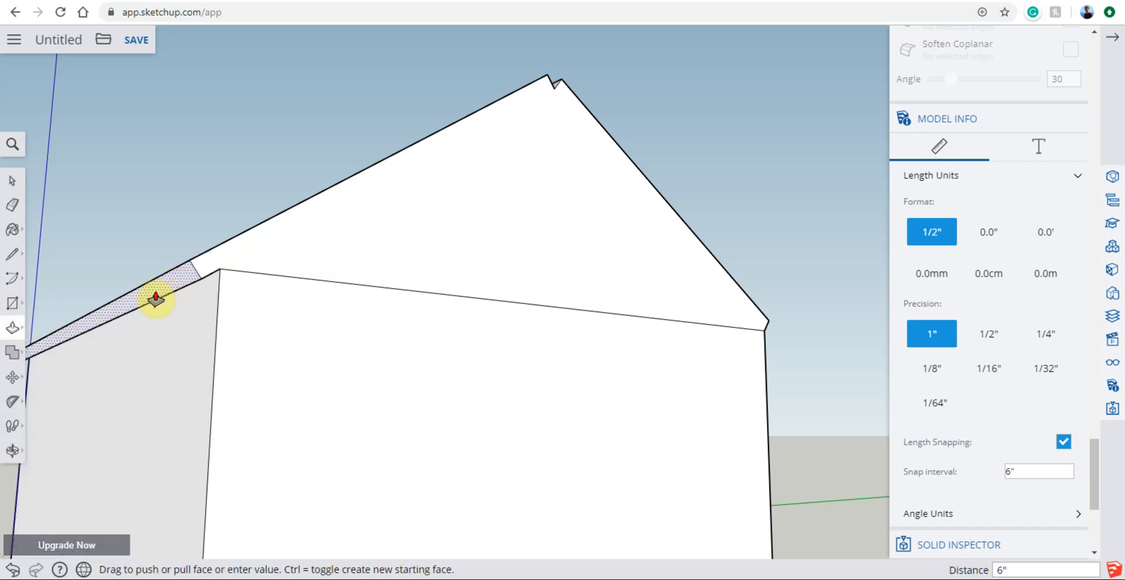
click(139, 309)
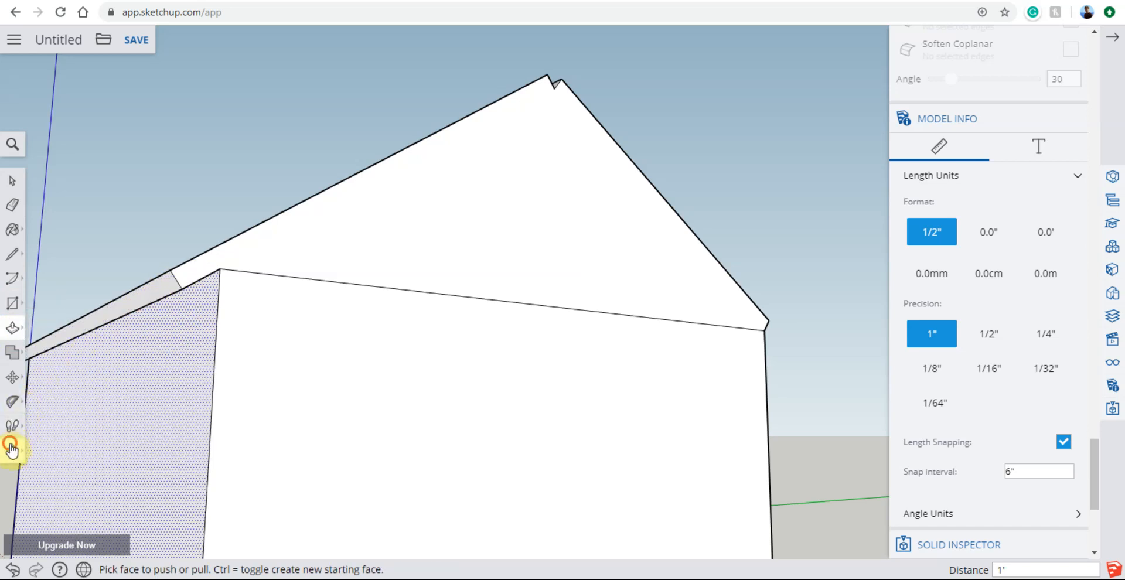
Step: Extend the eave face on the other long side of the roof by 1' to form a matching overhang
click(12, 450)
drag(557, 432, 294, 439)
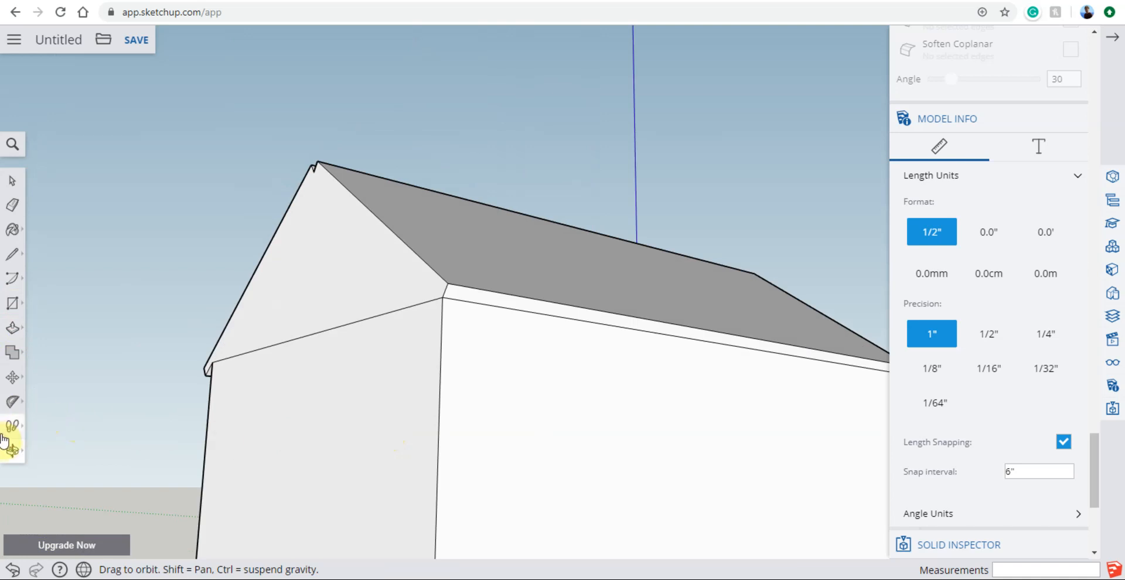
click(12, 328)
click(458, 295)
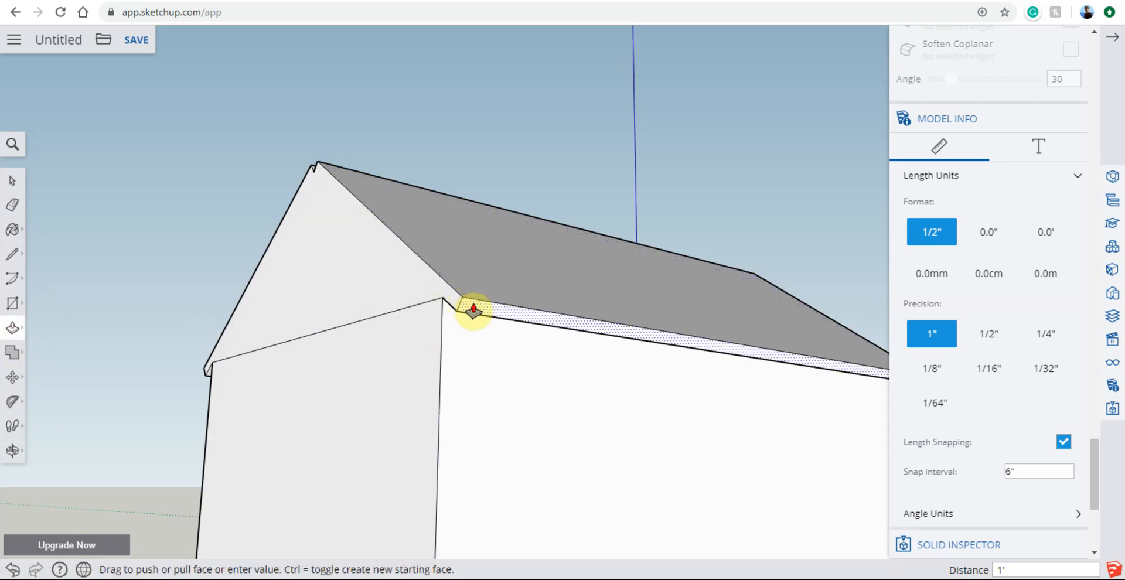
click(472, 308)
Step: Place Tape Measure guides along both outer sloping edges of the gable so they cross above the ridge notch
click(18, 449)
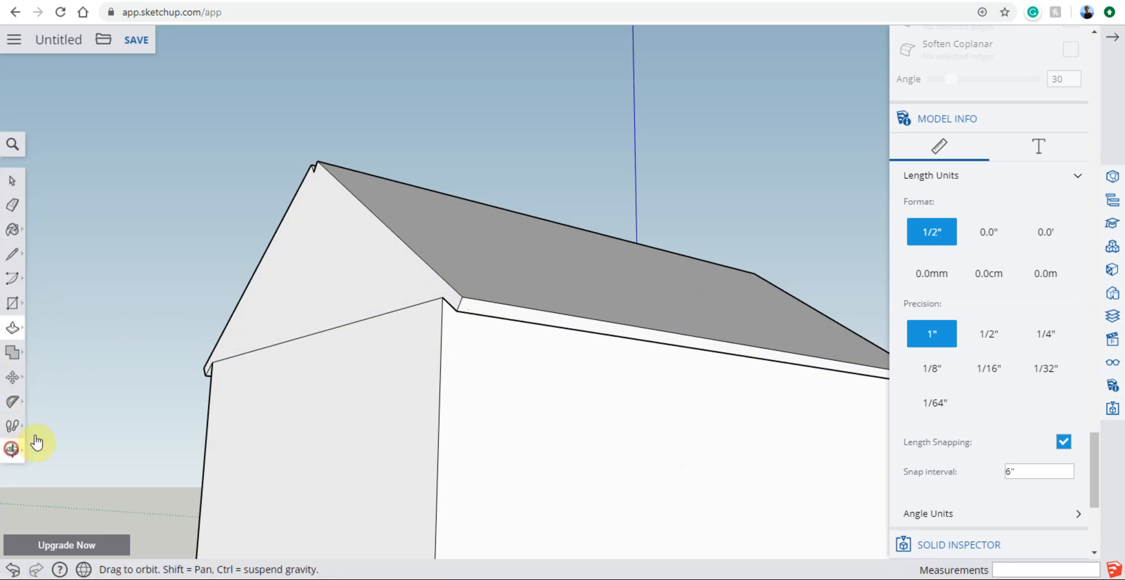
drag(314, 226, 419, 363)
drag(367, 324, 511, 354)
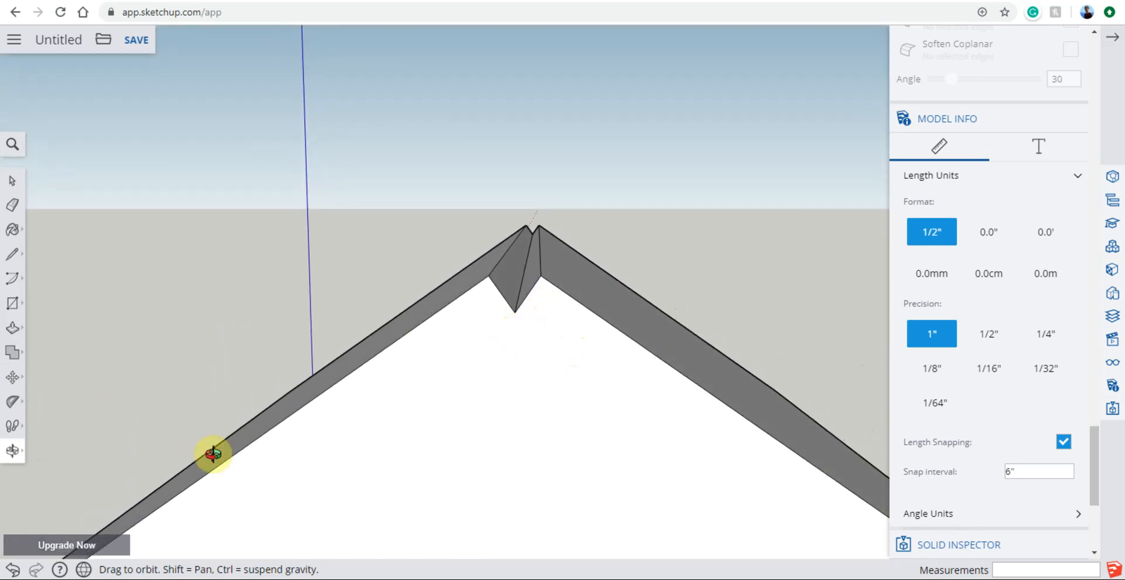
drag(272, 407, 488, 360)
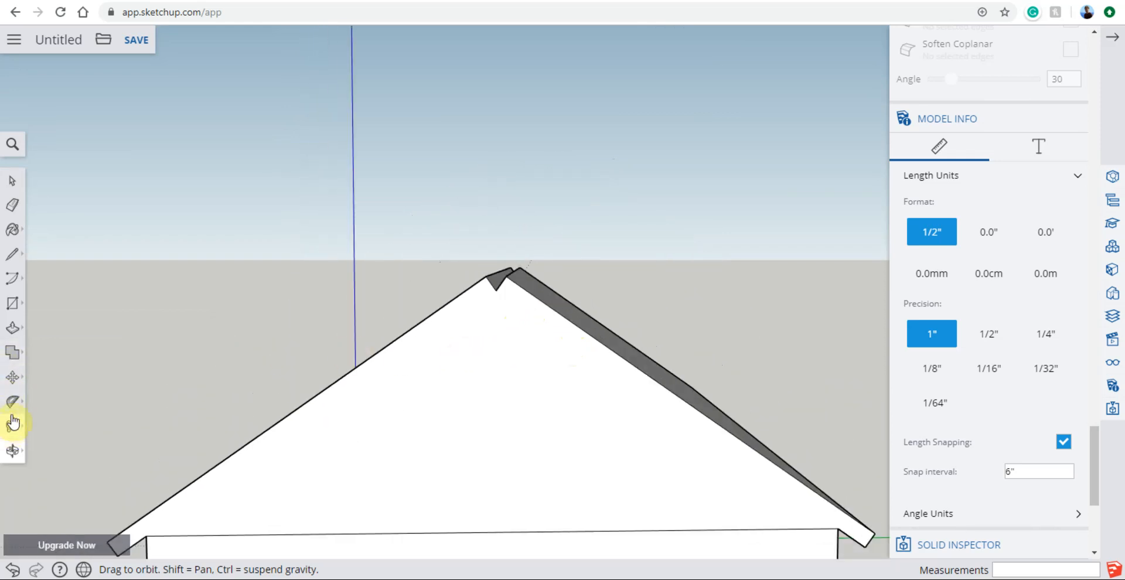
click(13, 411)
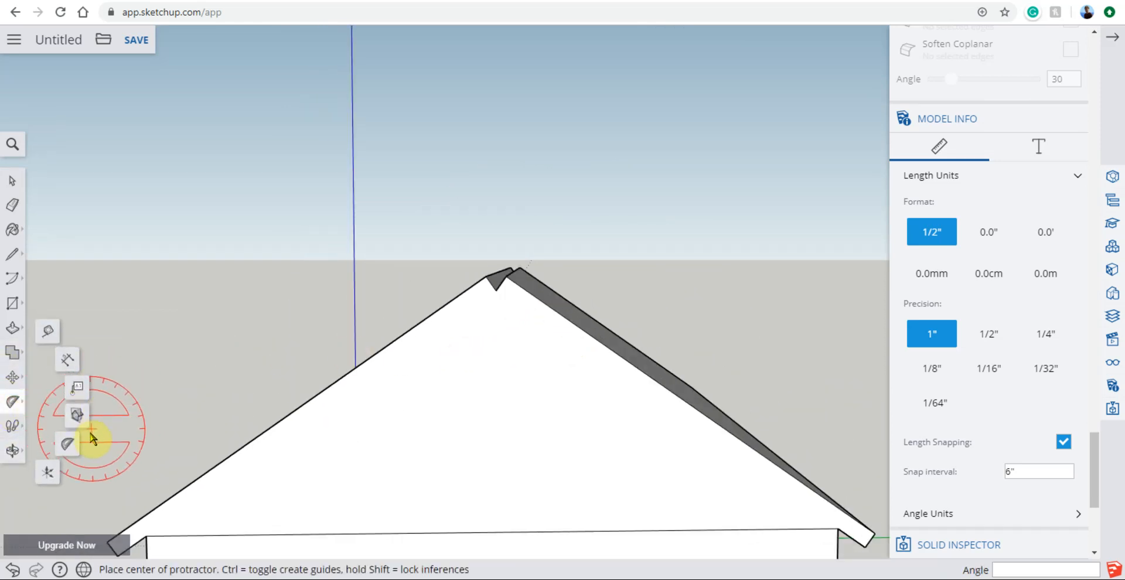
click(48, 332)
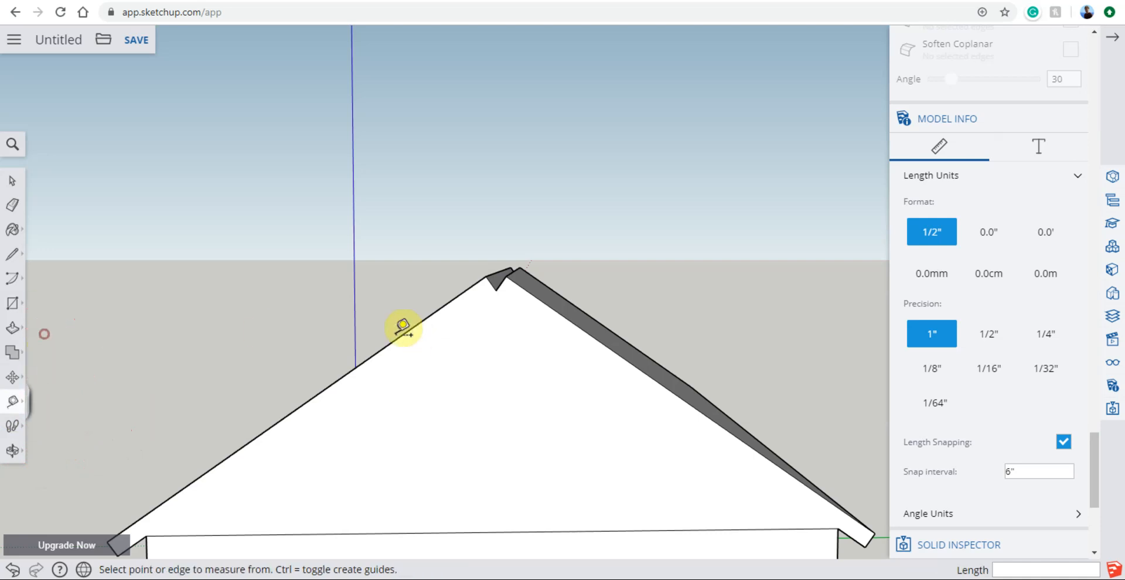
click(364, 360)
click(424, 319)
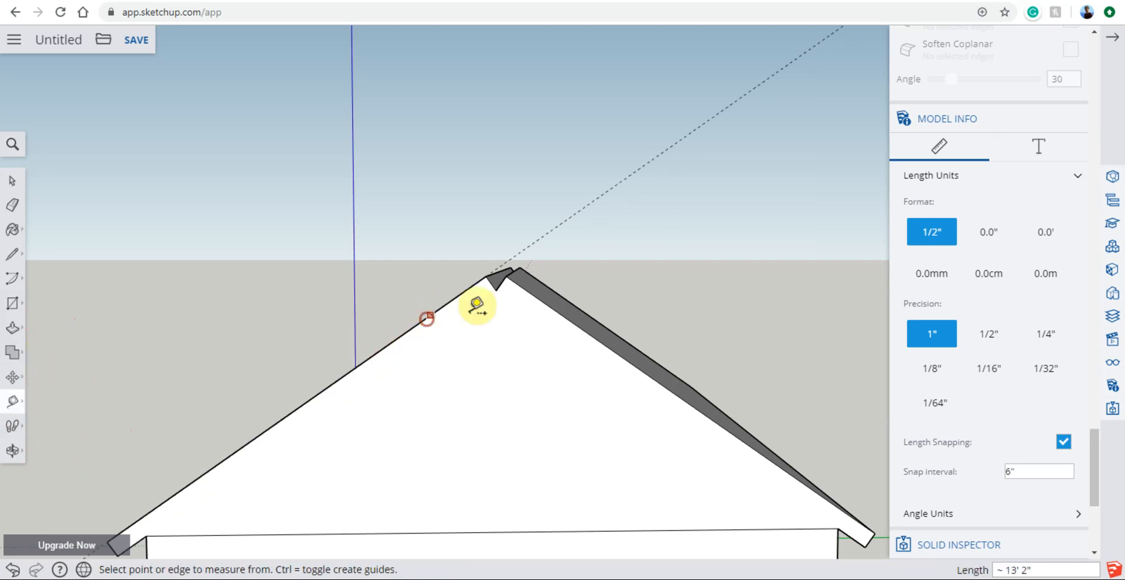
click(605, 344)
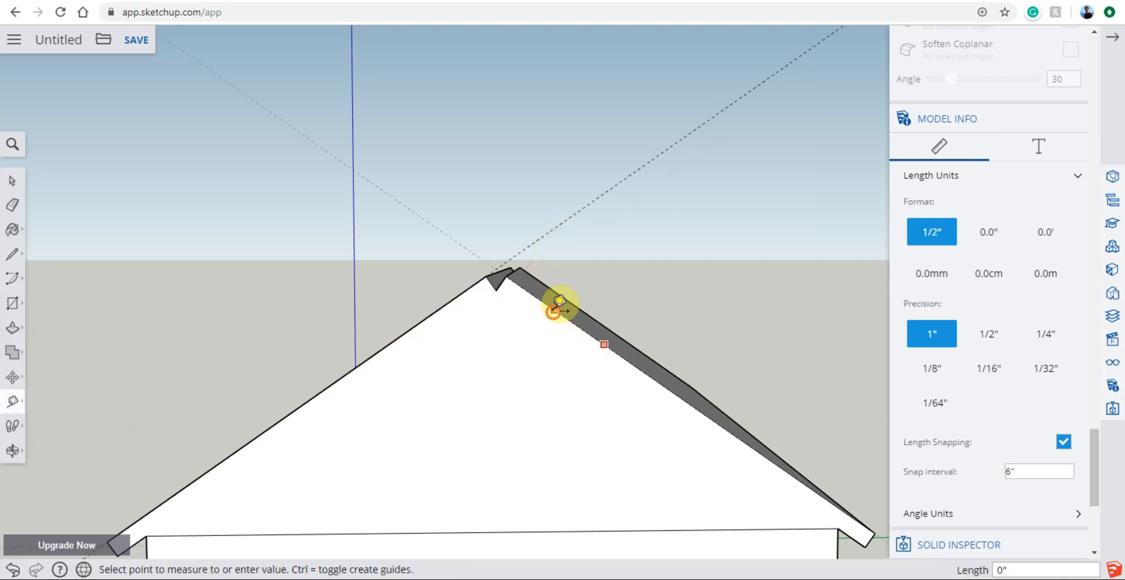
click(559, 302)
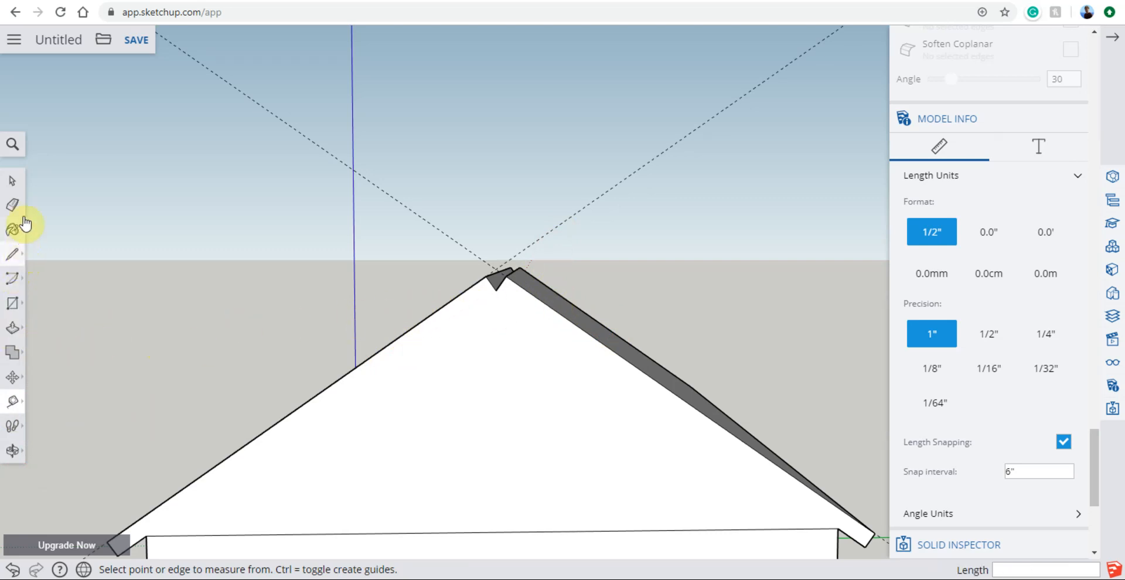
Step: Move the first upper edge of the ridge notch from its gable endpoint to the intersection of the two guides
click(6, 452)
drag(498, 321, 459, 328)
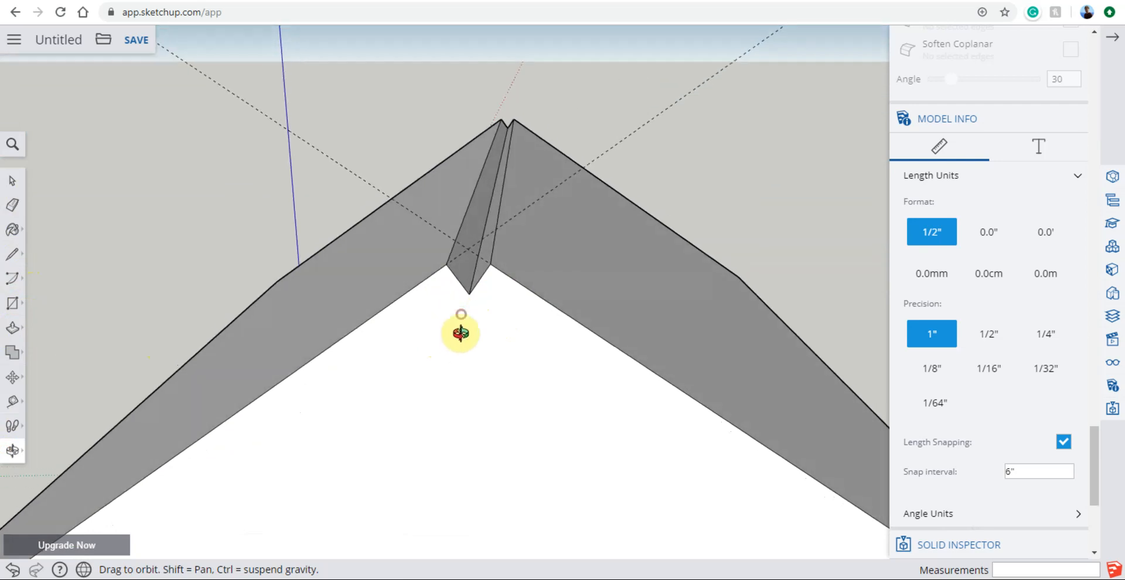
click(13, 186)
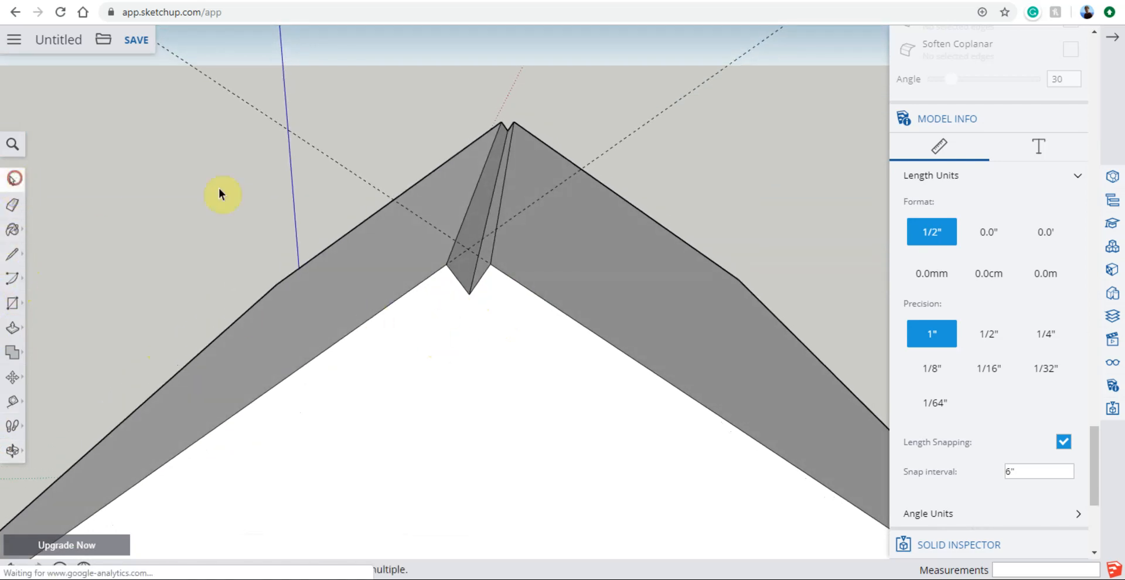
click(467, 207)
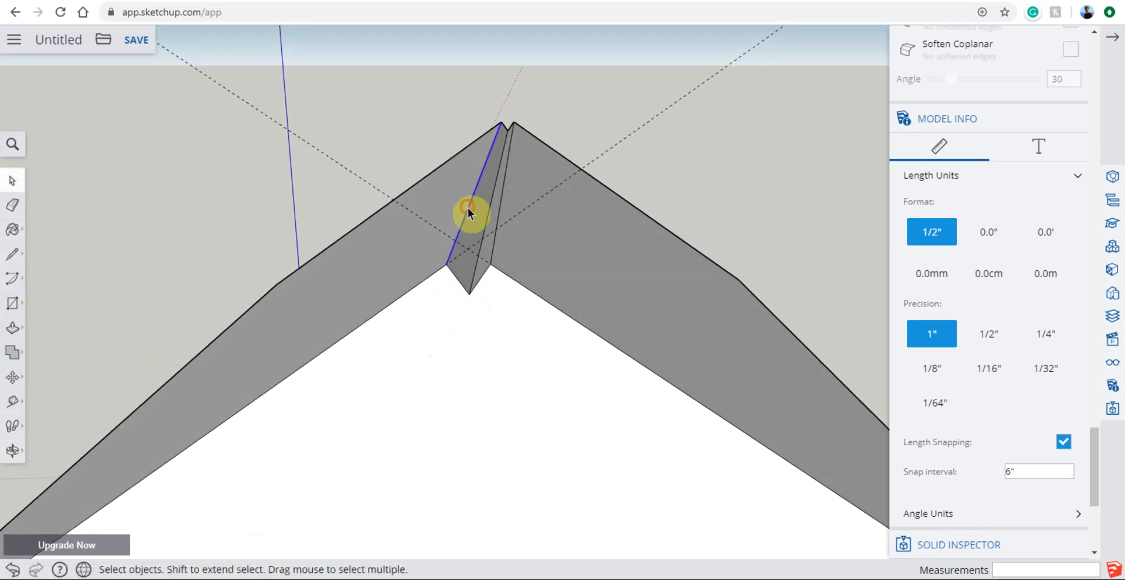
click(12, 376)
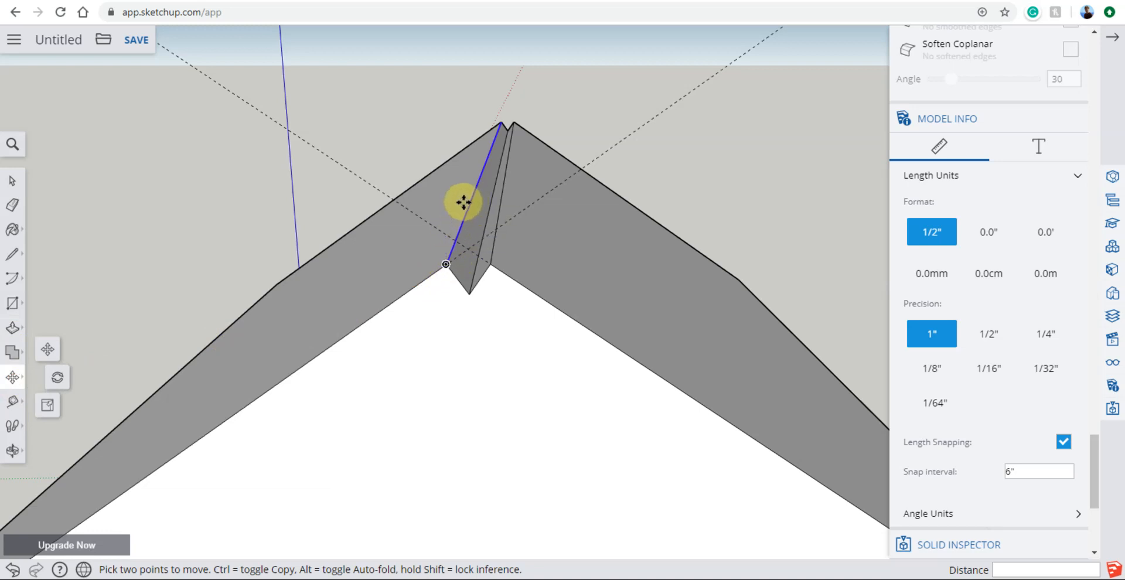
click(447, 267)
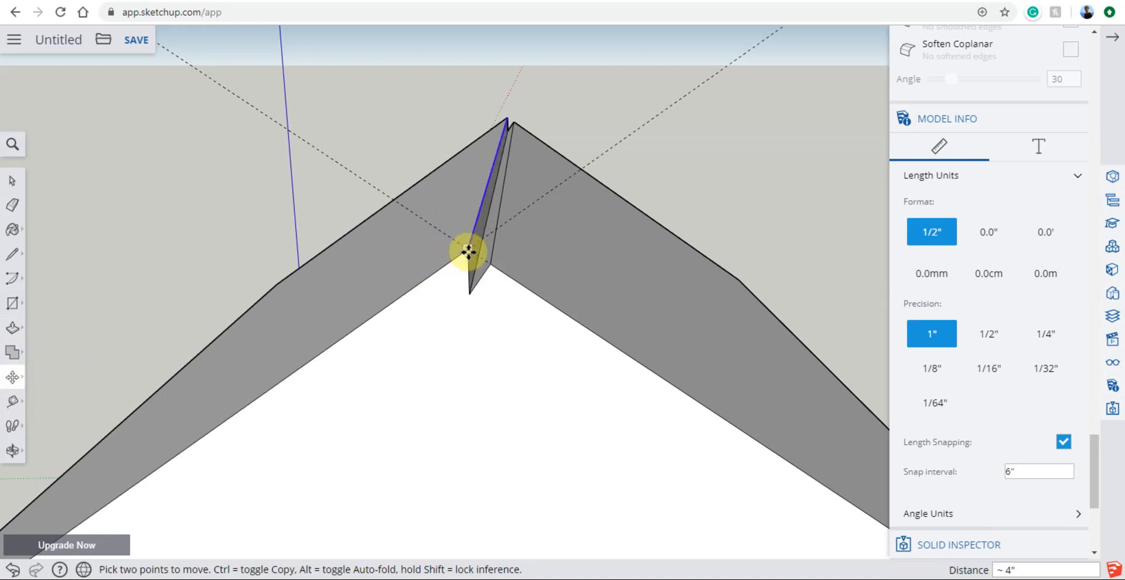
click(468, 251)
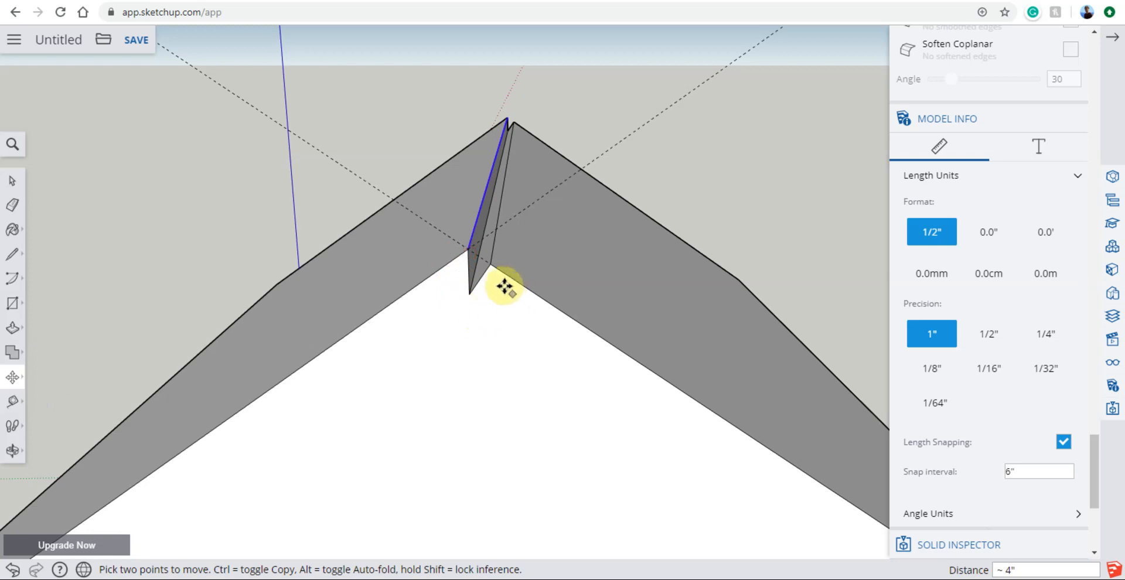
Step: Move the opposite upper edge of the ridge notch to the same guide intersection so the ridge closes
click(13, 181)
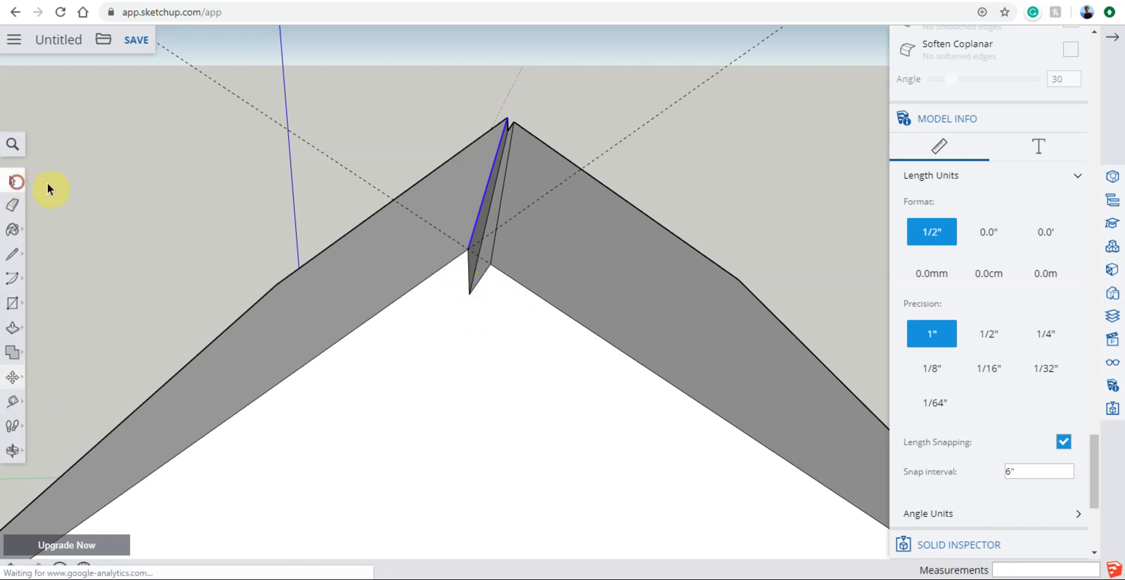
click(502, 211)
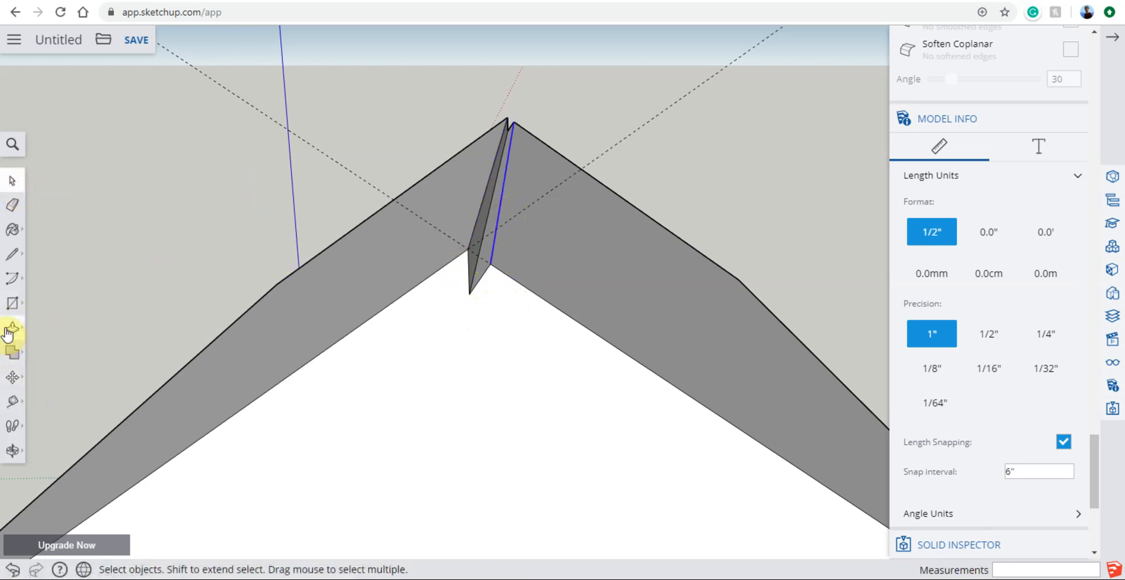
click(13, 377)
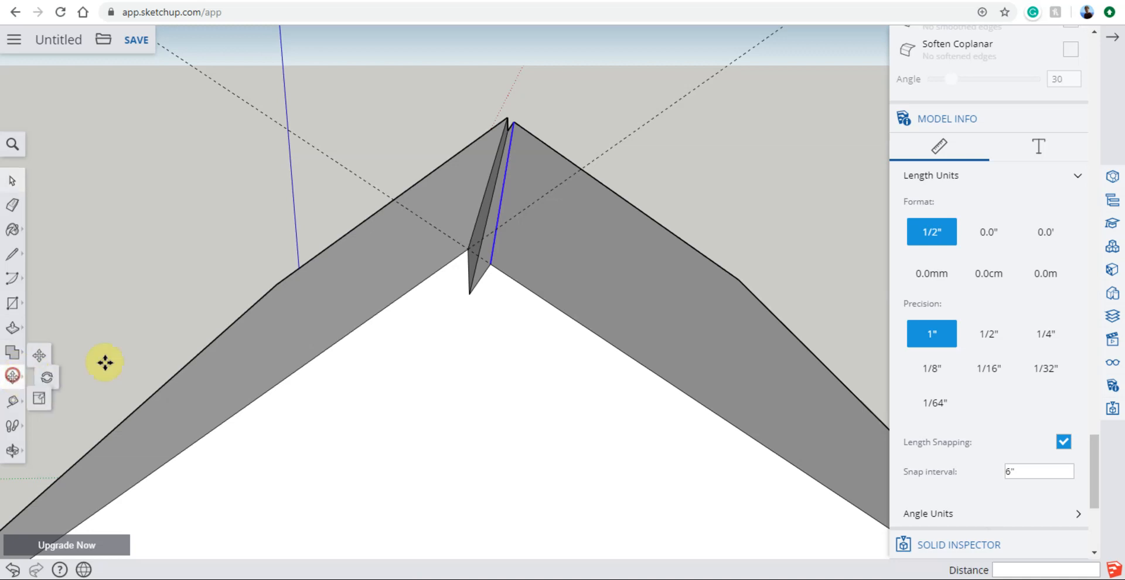
click(490, 263)
click(468, 249)
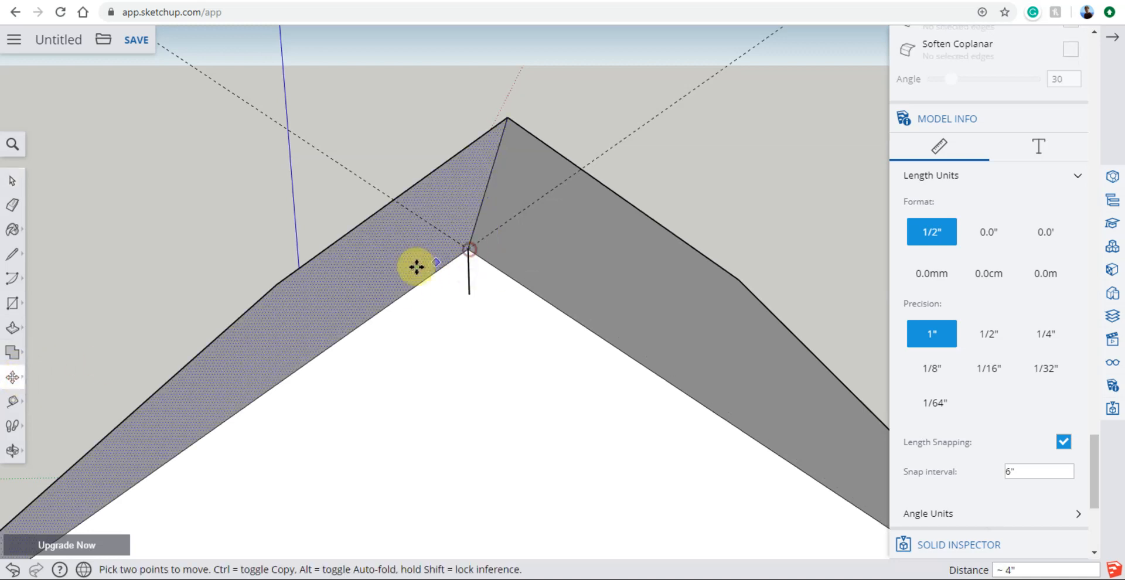
Step: Erase the leftover short vertical line below the roof peak on the gable face
click(13, 205)
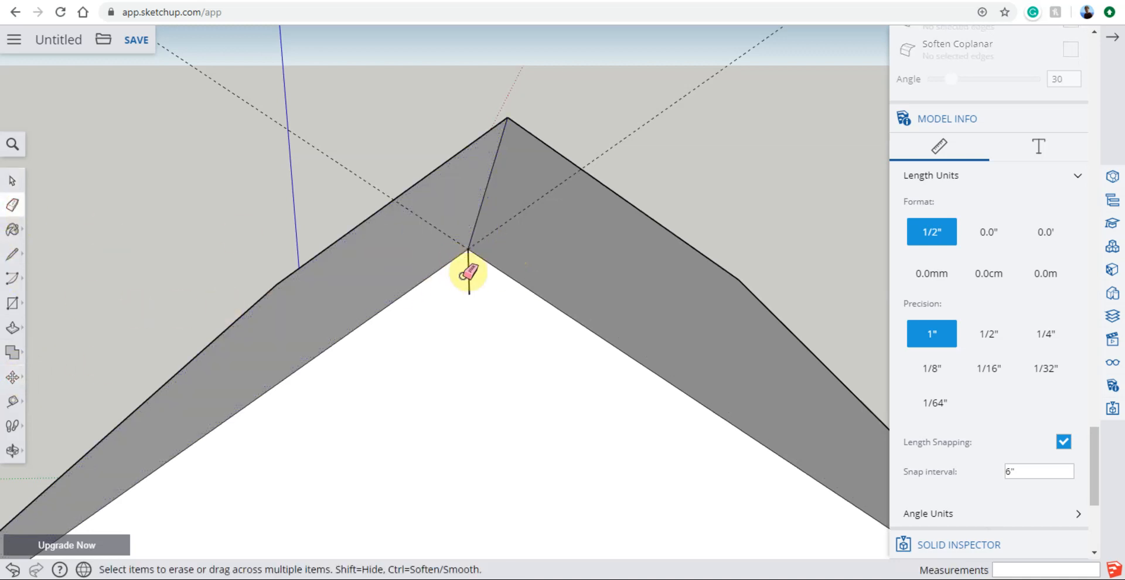
click(12, 450)
drag(322, 258, 776, 283)
scroll(746, 141, up, 6)
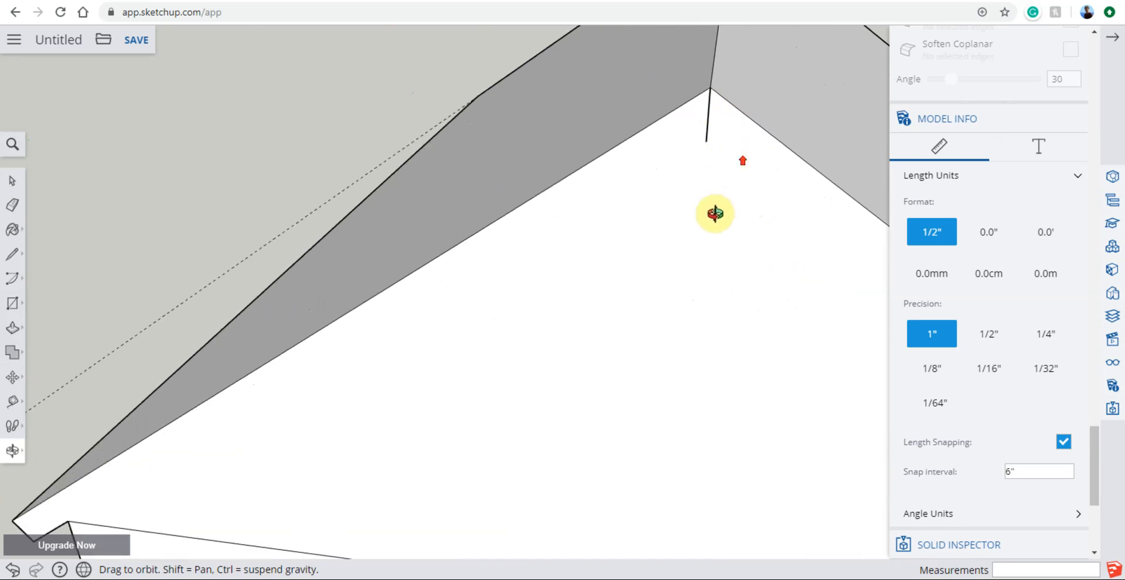
drag(715, 213, 723, 146)
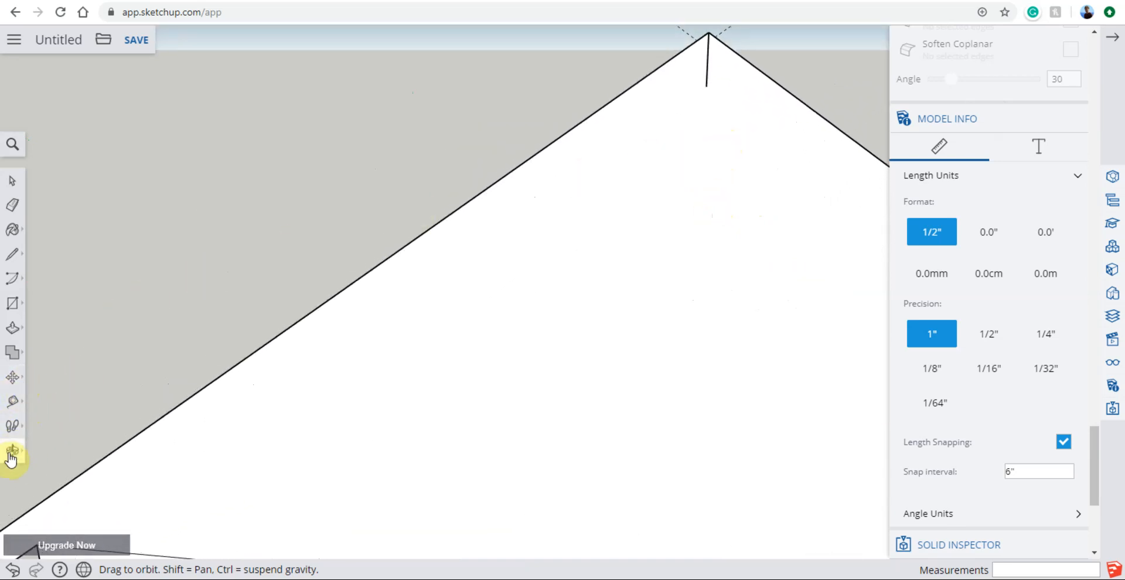
click(11, 208)
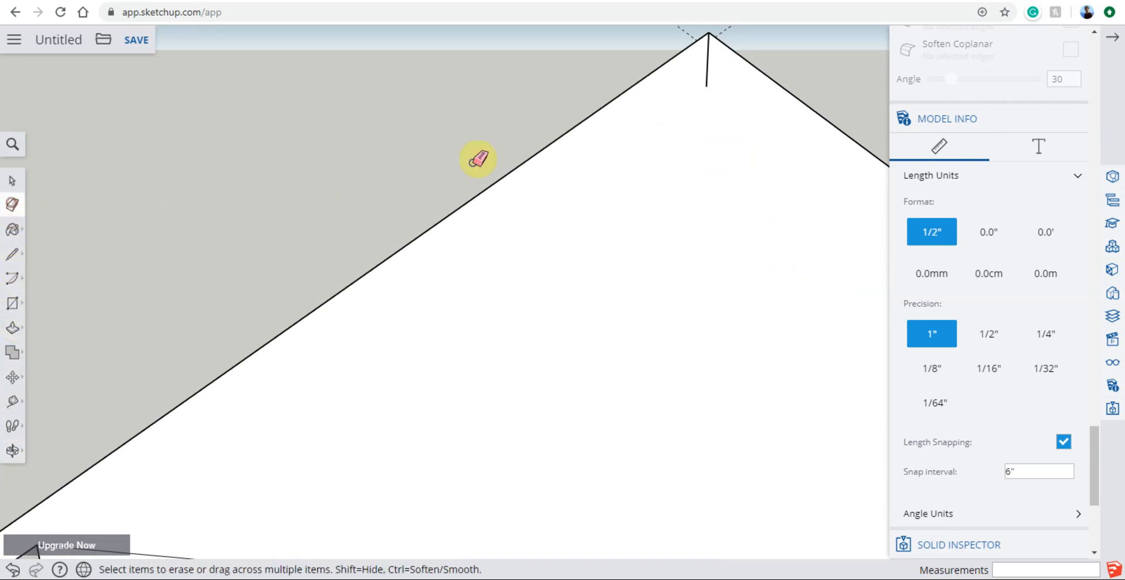
Step: Place Tape Measure guides 6" inside and parallel to both outer sloping edges of the gable
click(14, 452)
drag(693, 289, 545, 298)
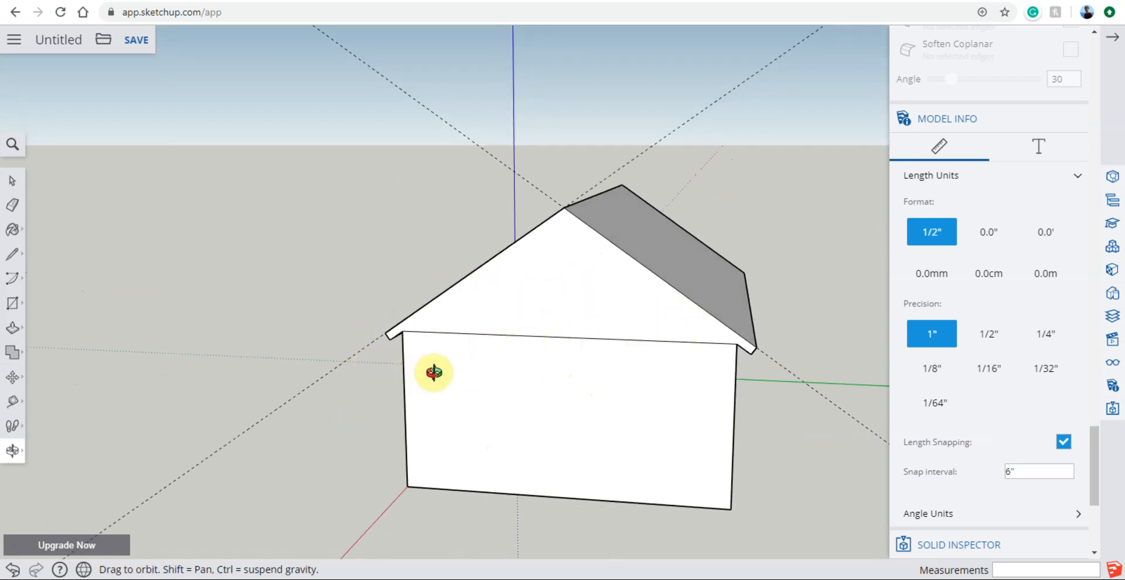
drag(433, 372, 141, 314)
click(13, 401)
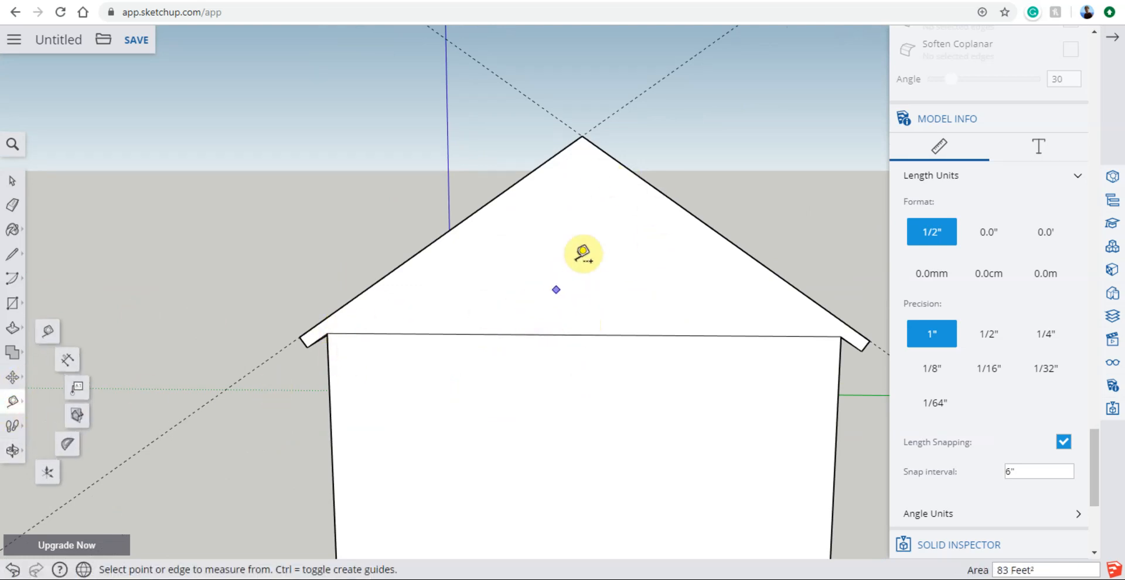
click(514, 189)
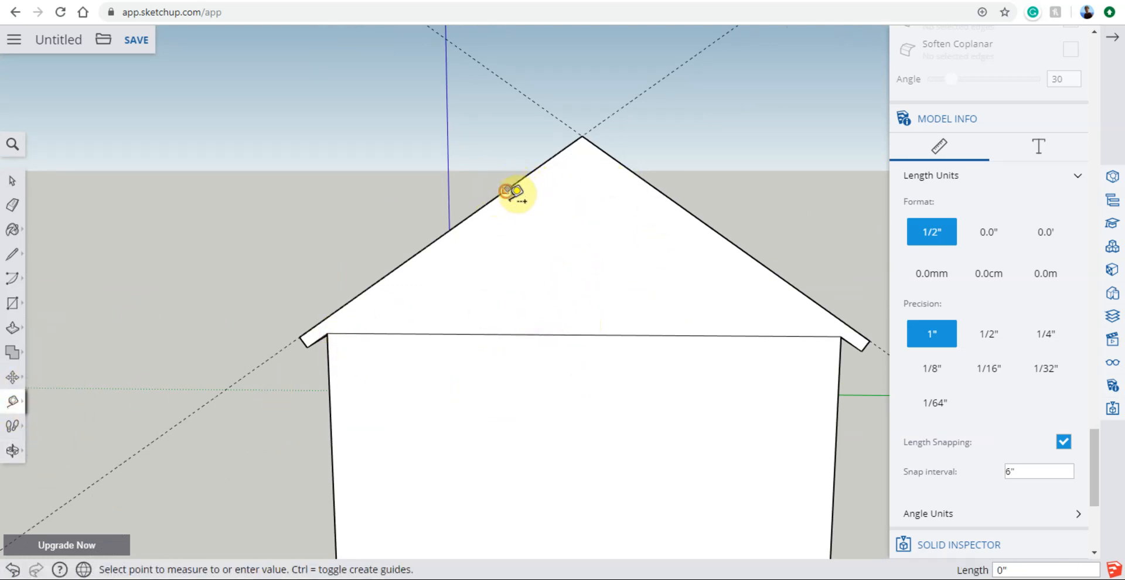
click(517, 192)
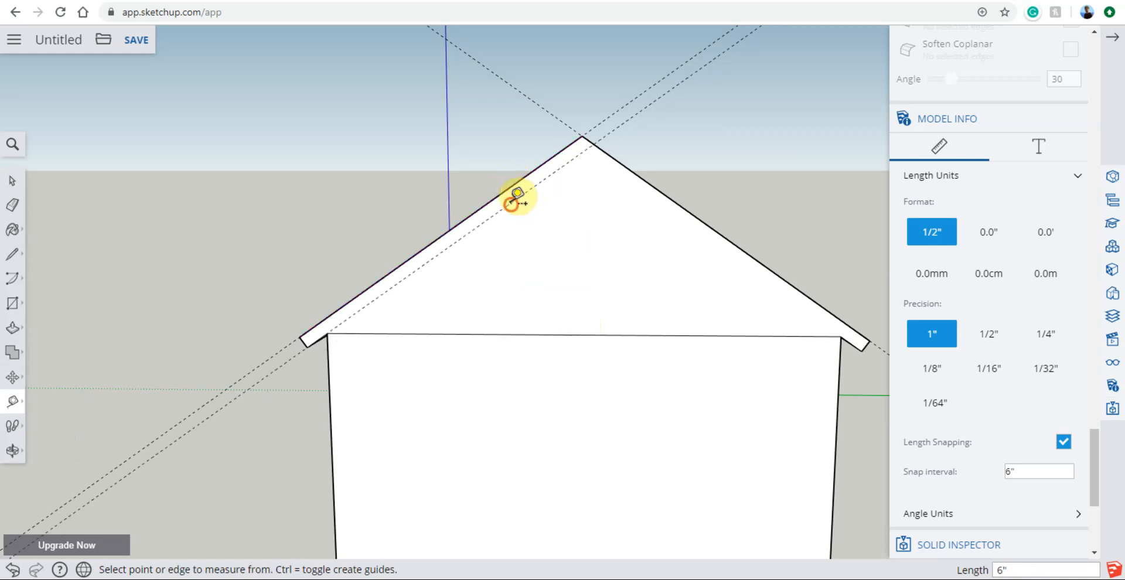
click(682, 200)
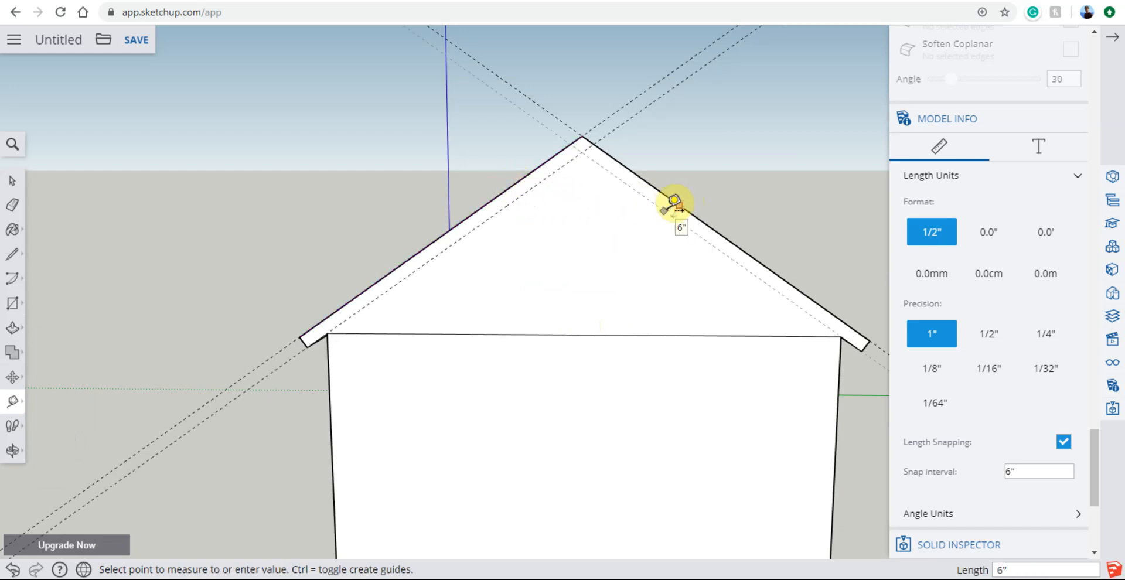
click(674, 201)
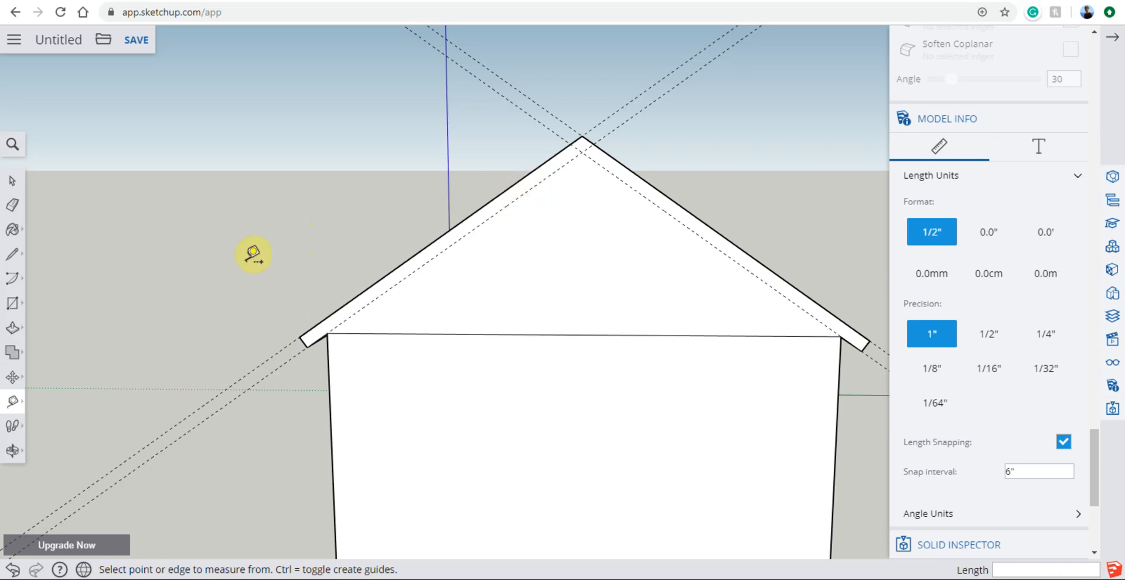
Step: Draw lines along the two inner guides from the gable's wall corners to their crossing point below the peak
click(12, 254)
click(327, 333)
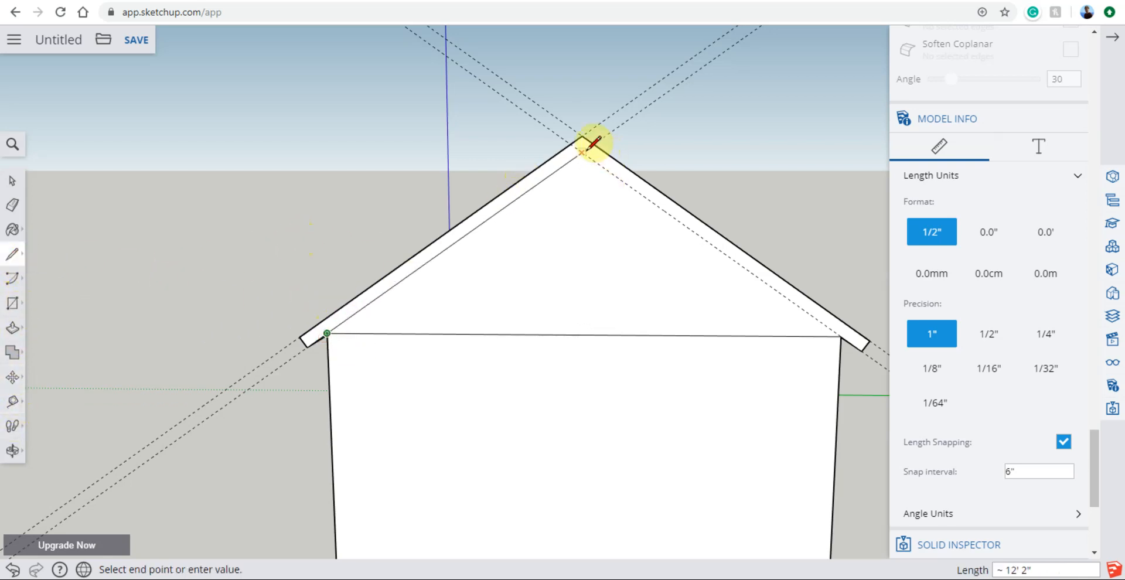
click(840, 335)
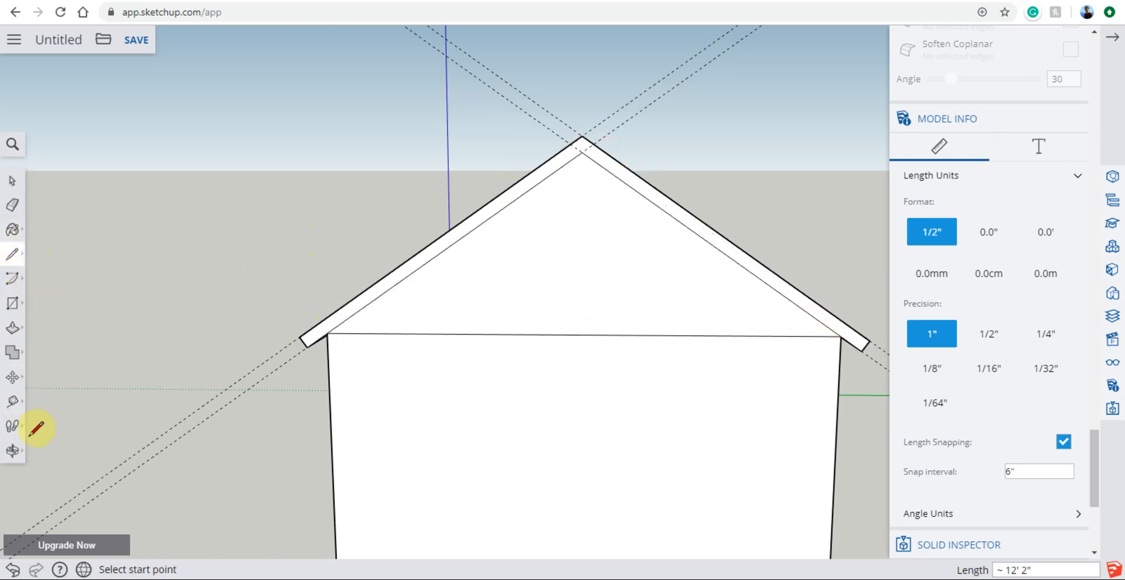
Step: Pull the inverted-V roof edge face on this gable outward by 1' 6" to form an overhang
click(12, 450)
drag(557, 387, 421, 395)
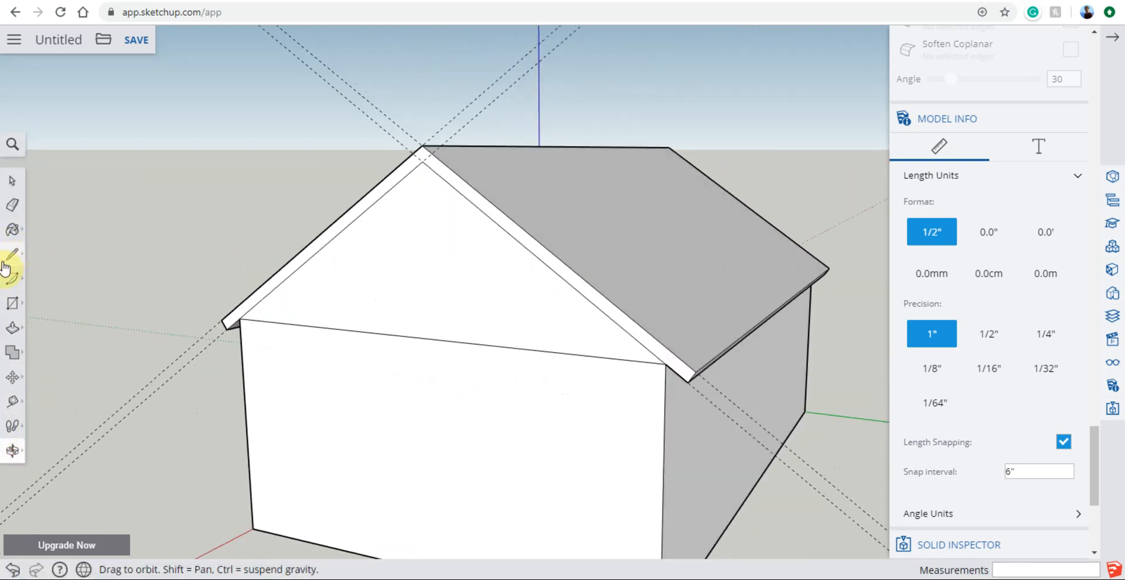
click(10, 328)
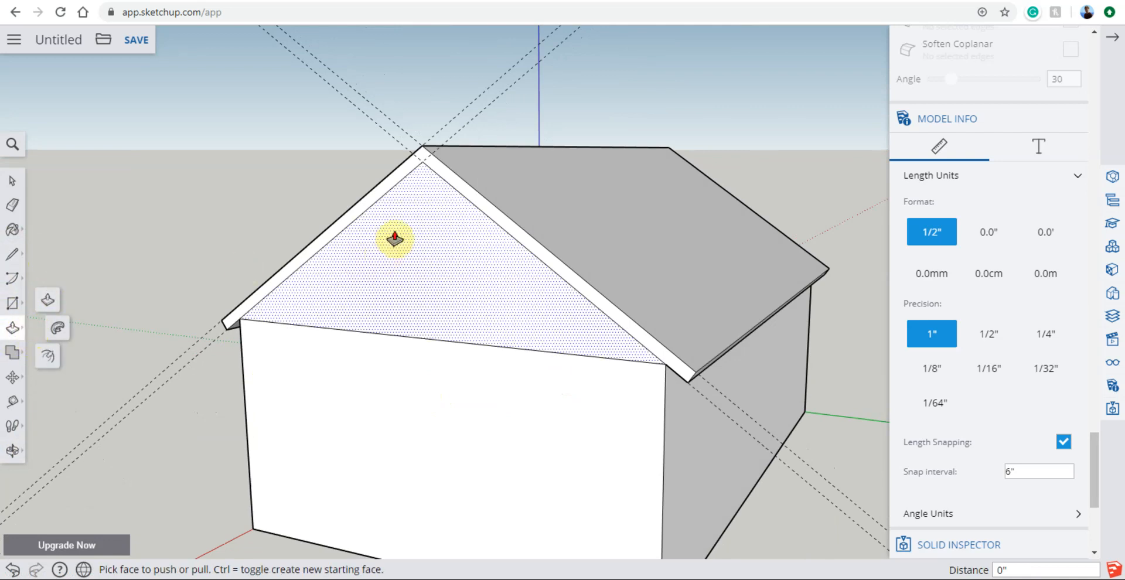
drag(489, 206, 469, 214)
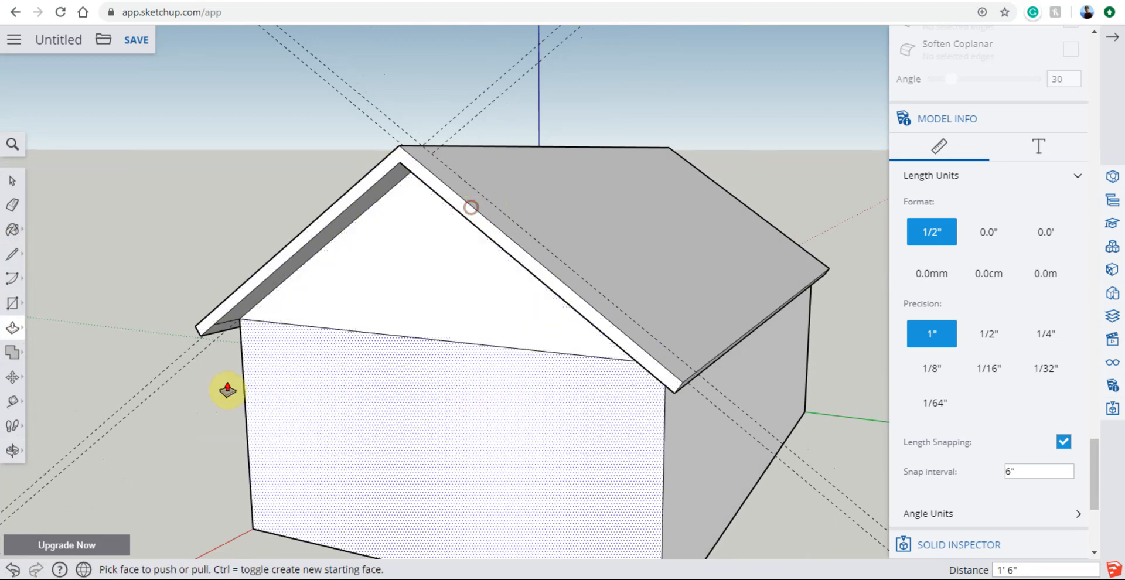
Step: Place Tape Measure guides 6" inside both sloping edges of the gable at the opposite end of the house
click(12, 450)
drag(183, 329, 18, 463)
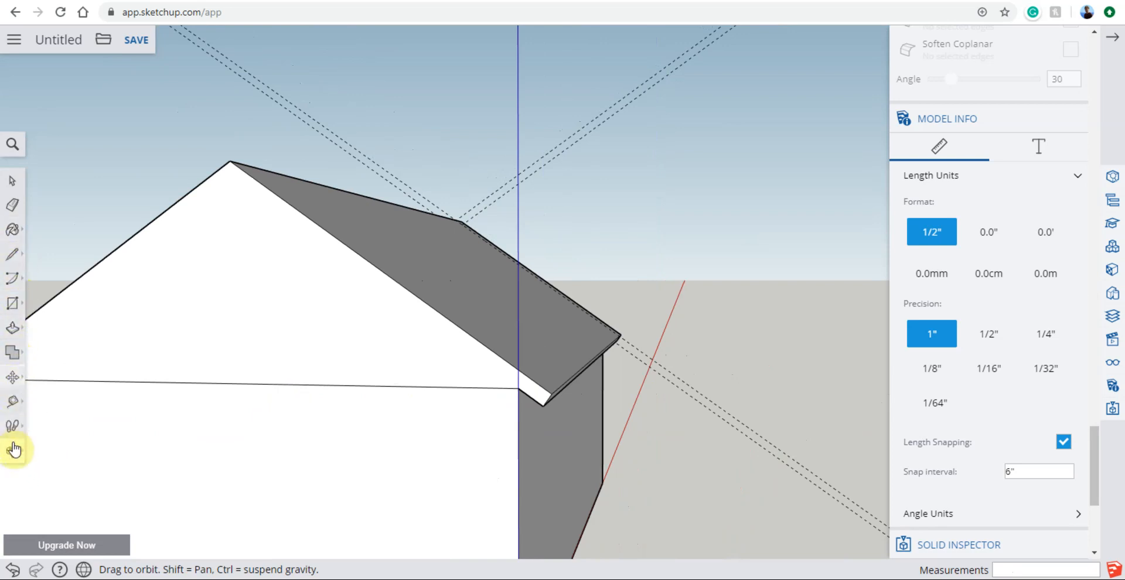
drag(216, 414, 472, 372)
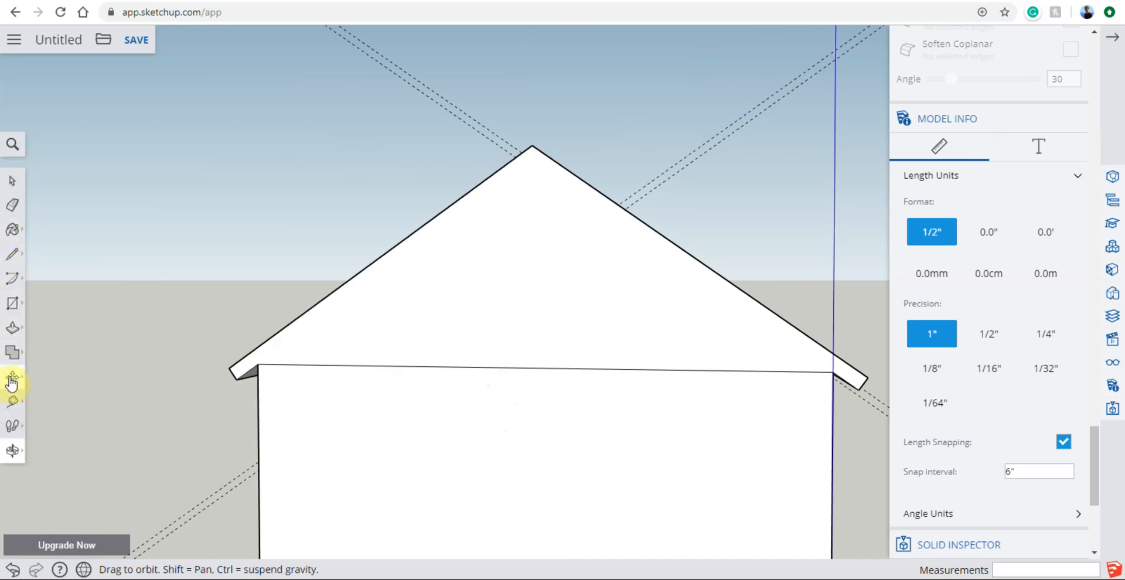
click(11, 403)
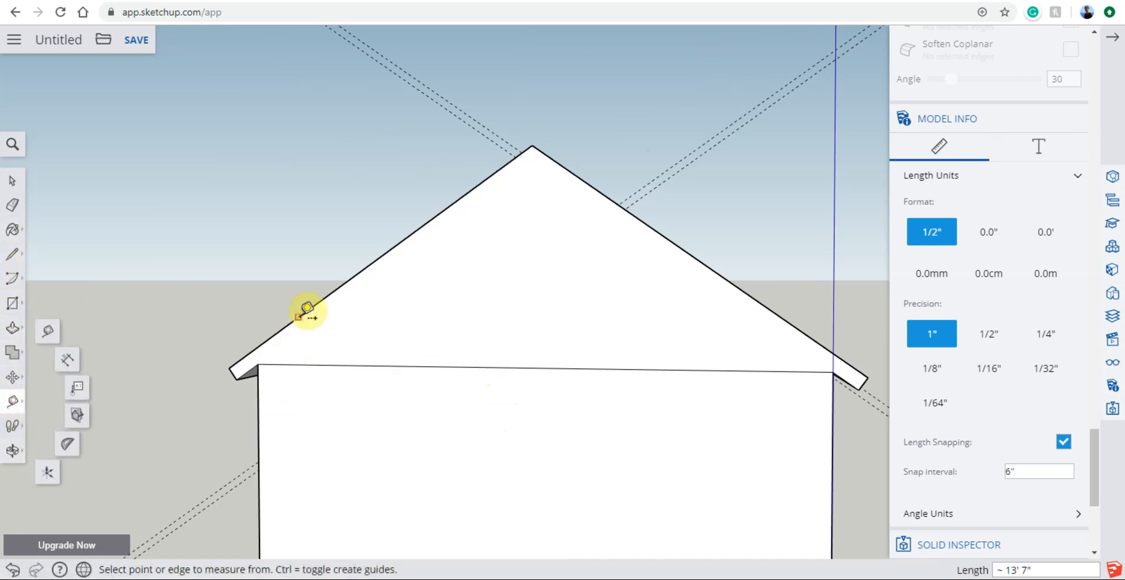
click(304, 315)
click(307, 327)
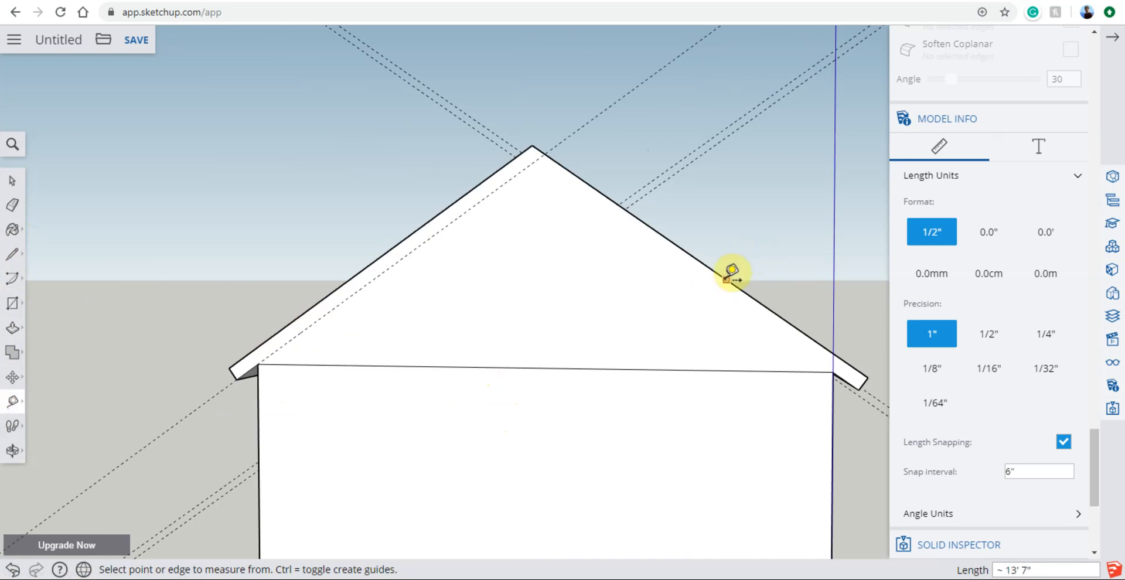
click(727, 277)
click(724, 290)
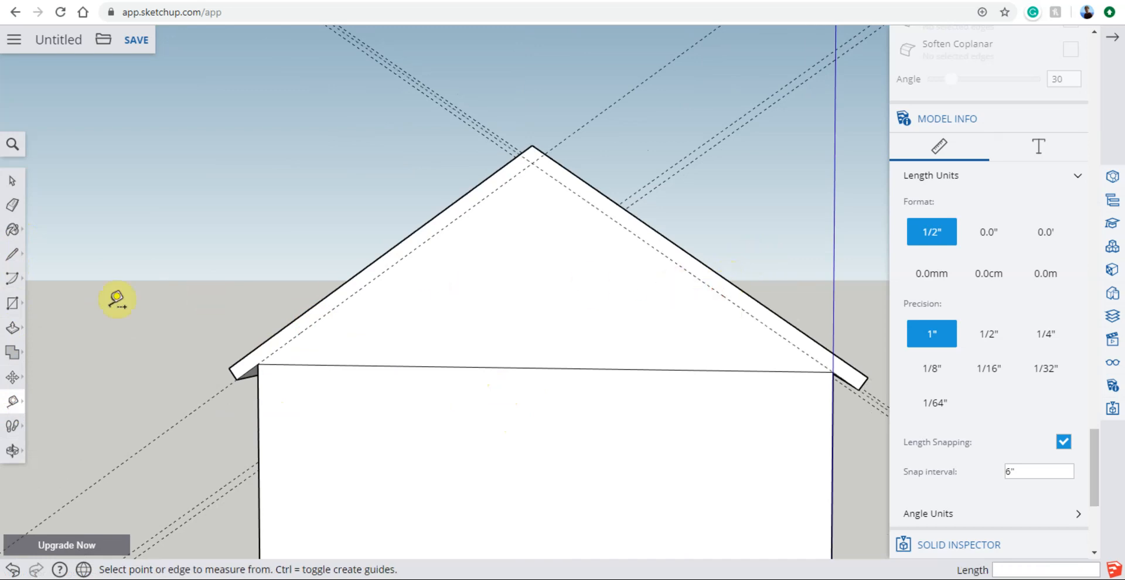
Step: Draw lines from the opposite gable's two wall corners up to the inner guide intersection below its peak
click(10, 258)
click(258, 364)
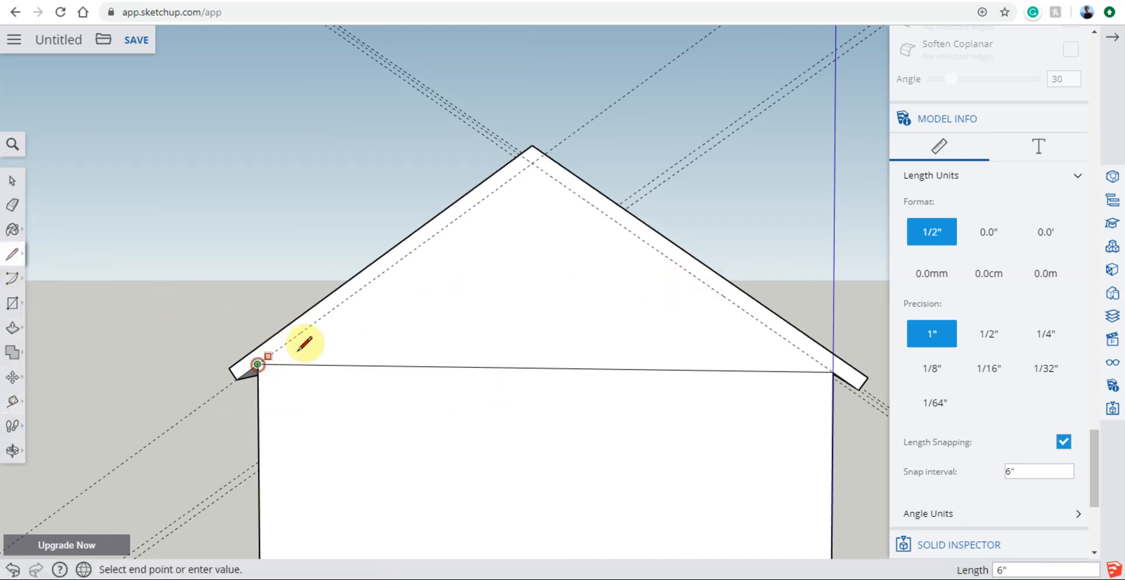
click(532, 162)
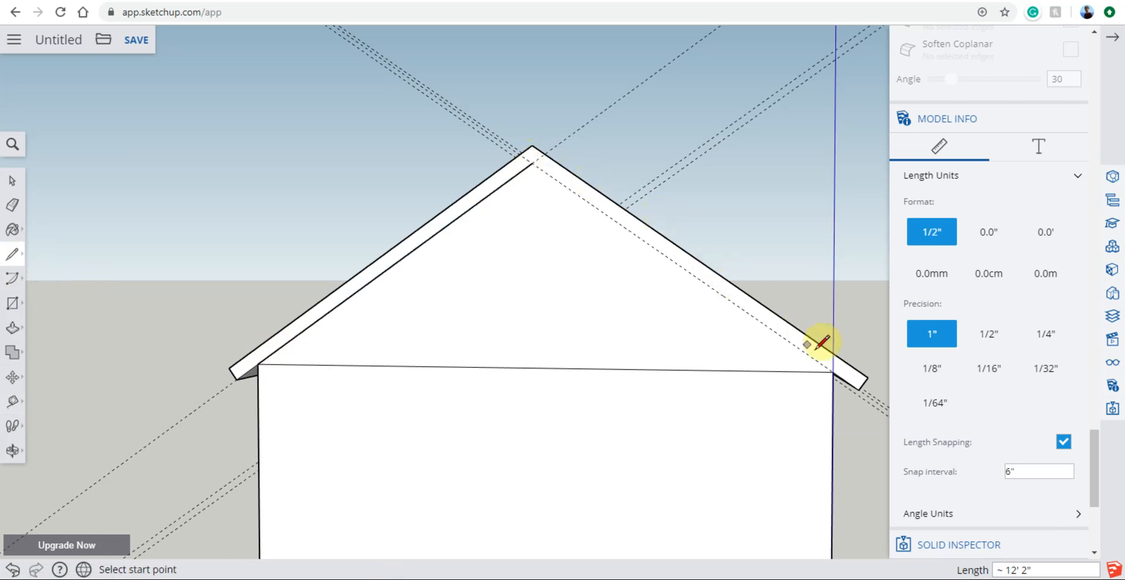
click(832, 371)
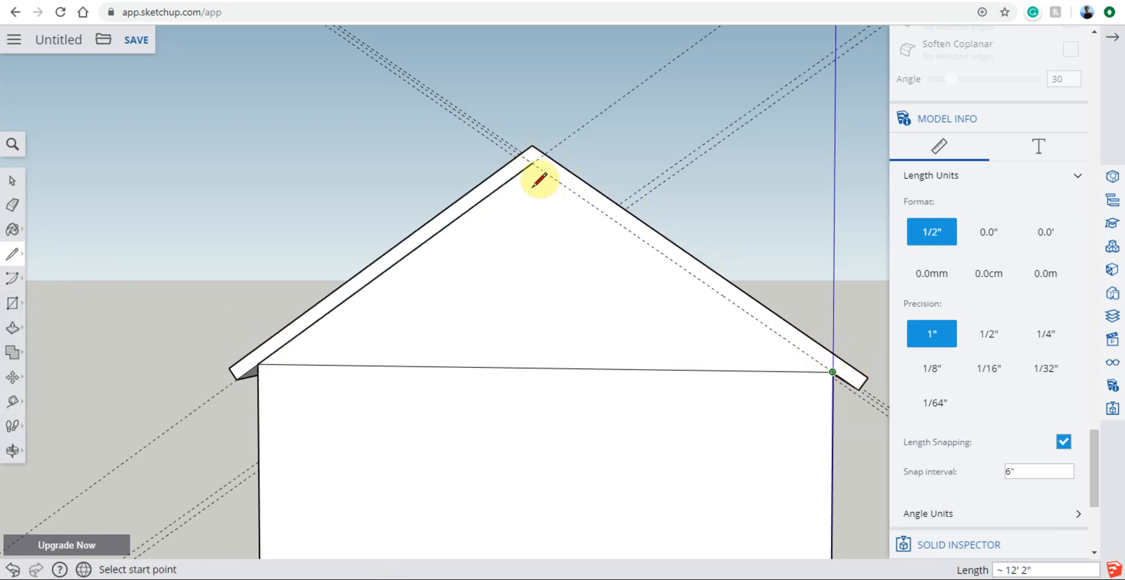
click(542, 158)
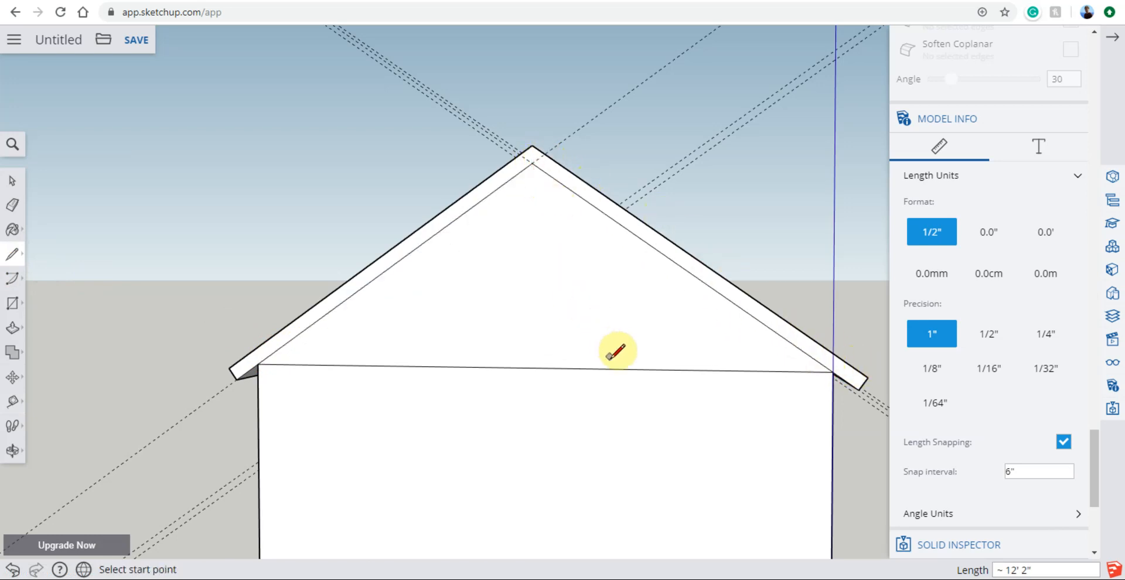
Step: Pull the inverted-V roof edge face on the opposite gable outward by 1' to form its overhang
click(13, 329)
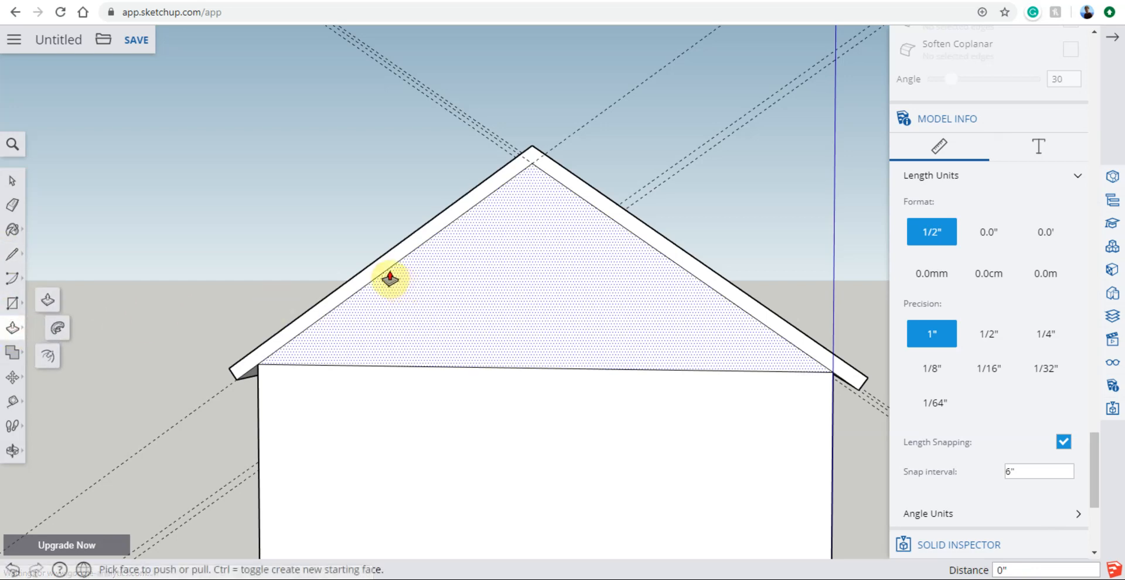
drag(382, 264, 374, 242)
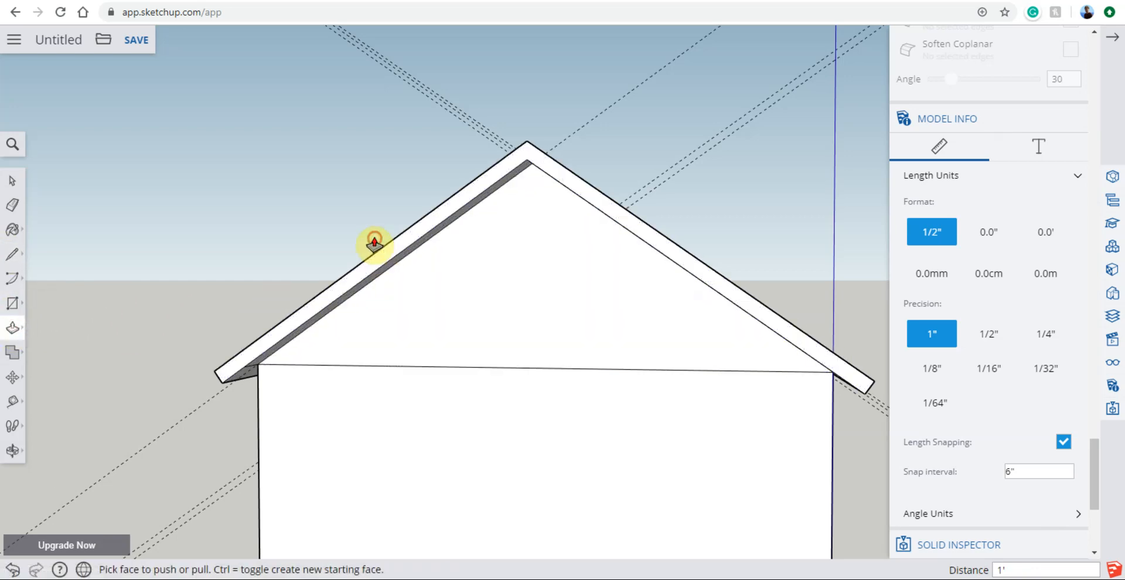
click(13, 450)
drag(535, 437, 586, 430)
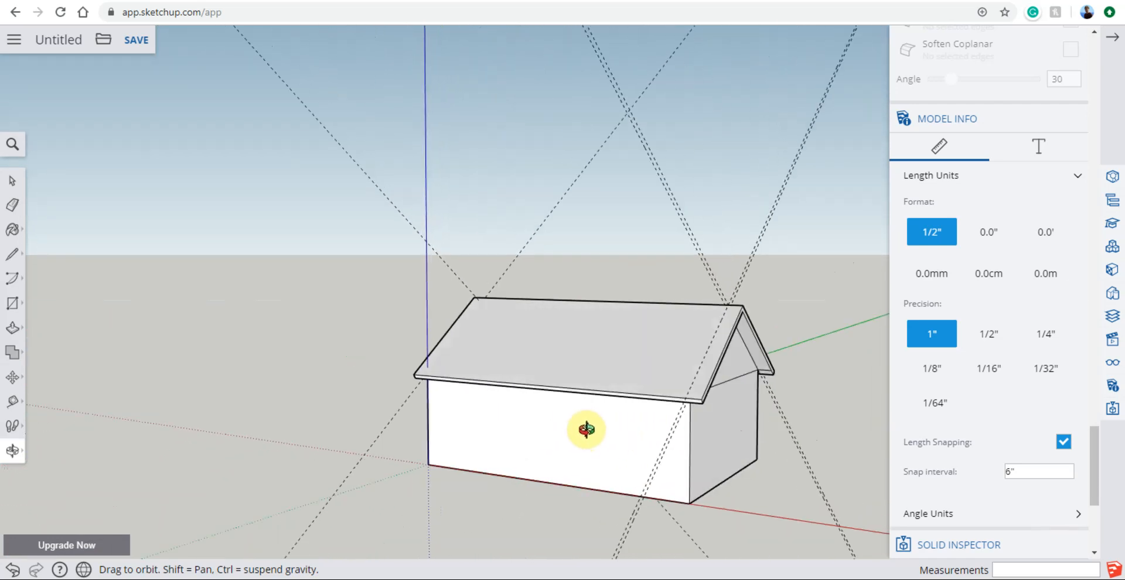